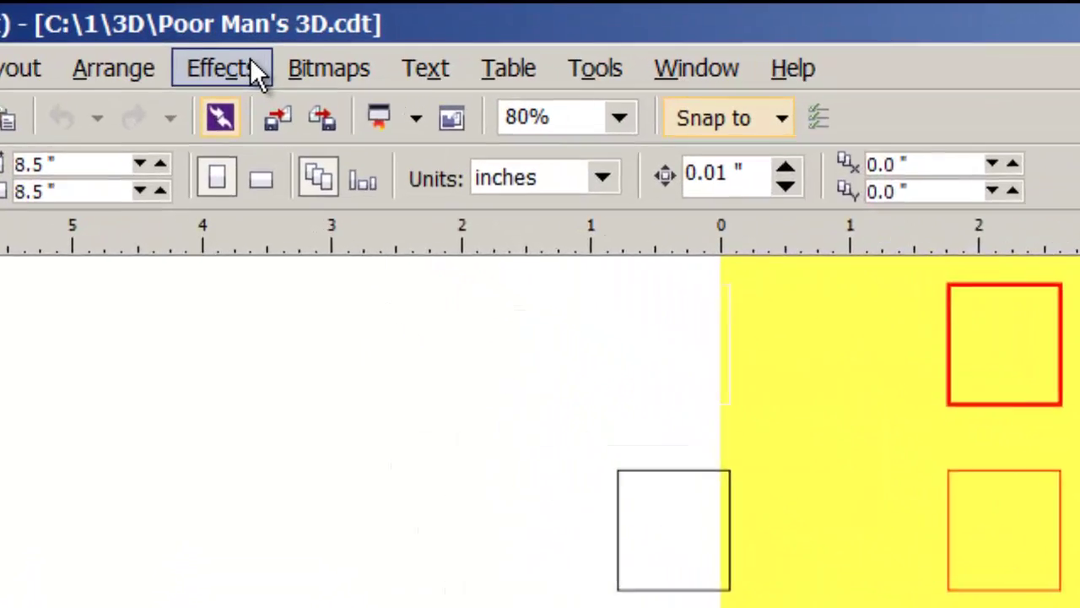
# Bring up the Contour docker from the Effects menu and select the faint top-right square
pyautogui.click(230, 52)
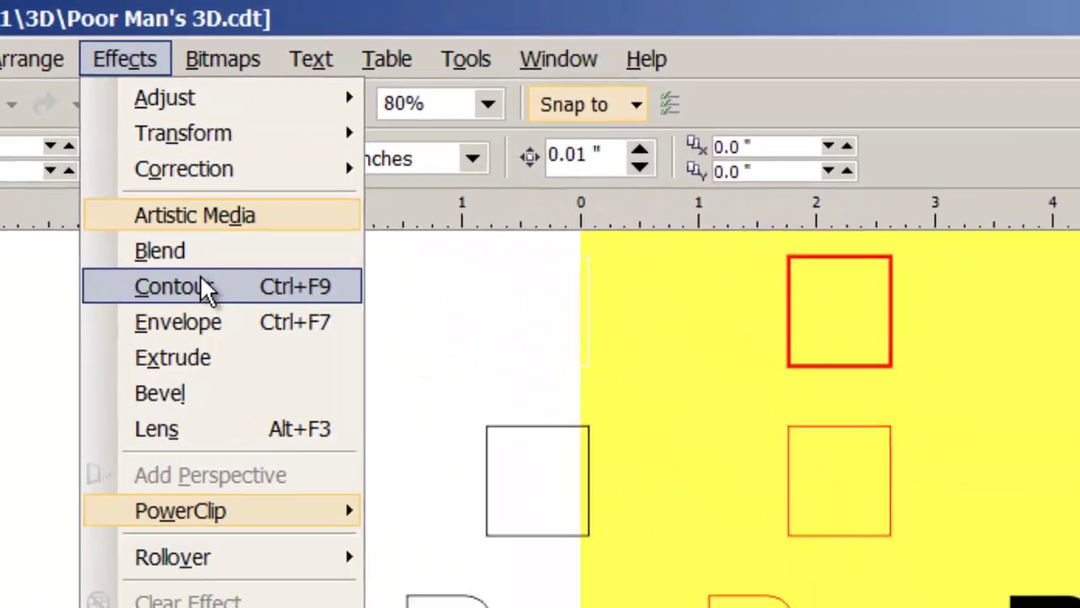
pyautogui.click(321, 349)
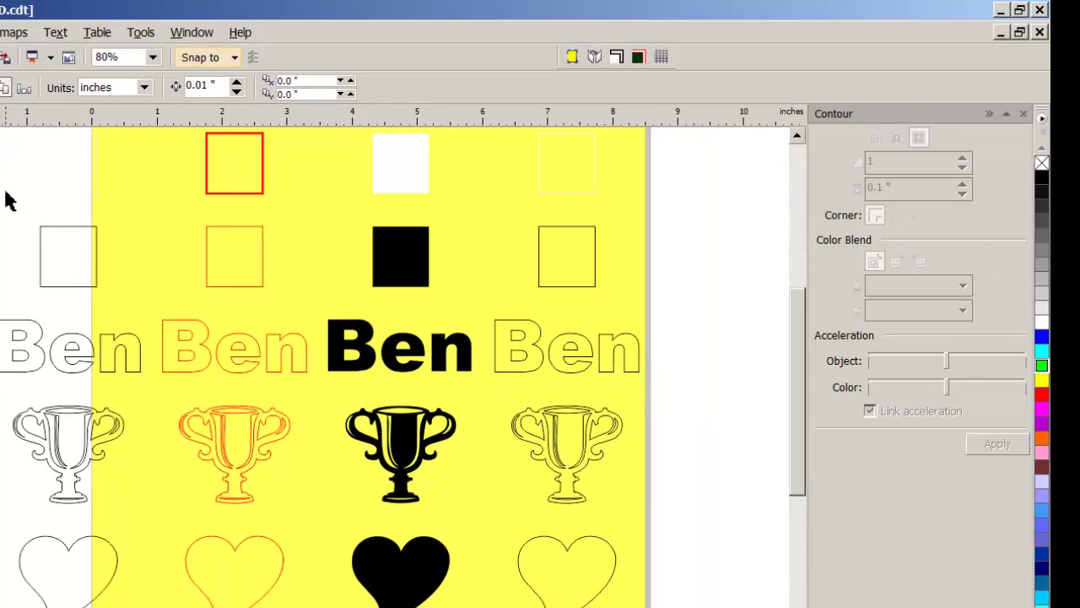
pyautogui.click(596, 193)
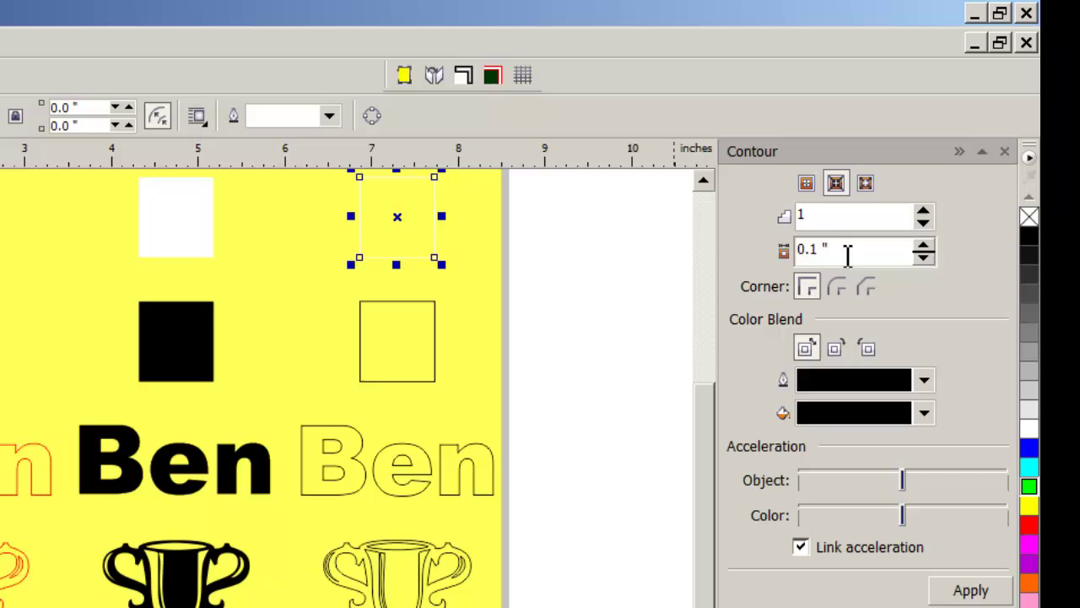
# Apply a To Center contour with a 0.001-inch offset and colour blend to the faint square
pyautogui.click(807, 183)
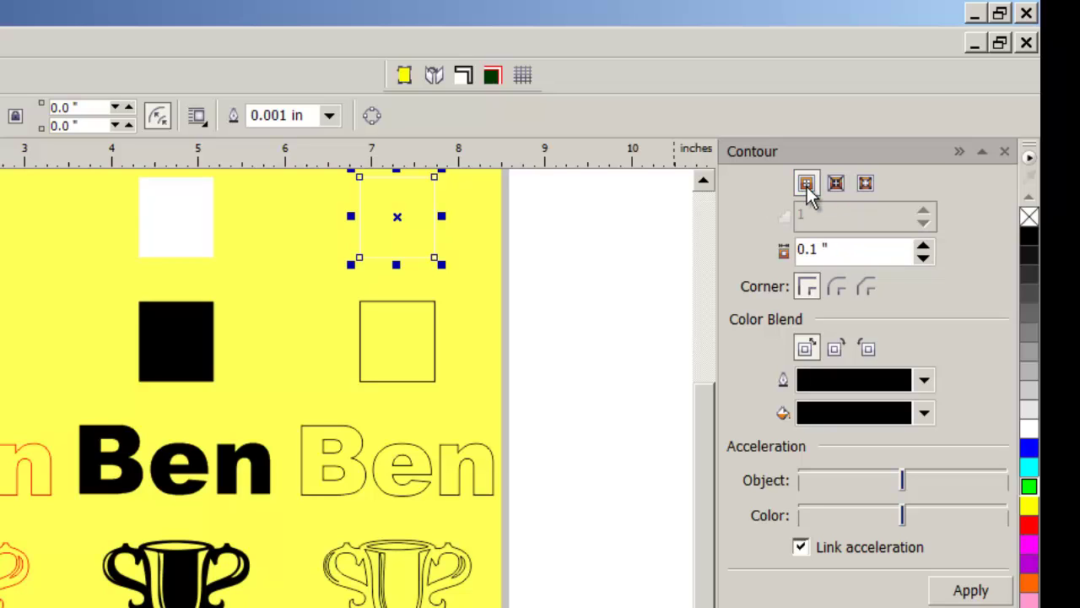
pyautogui.moveTo(832, 248); pyautogui.dragTo(757, 271)
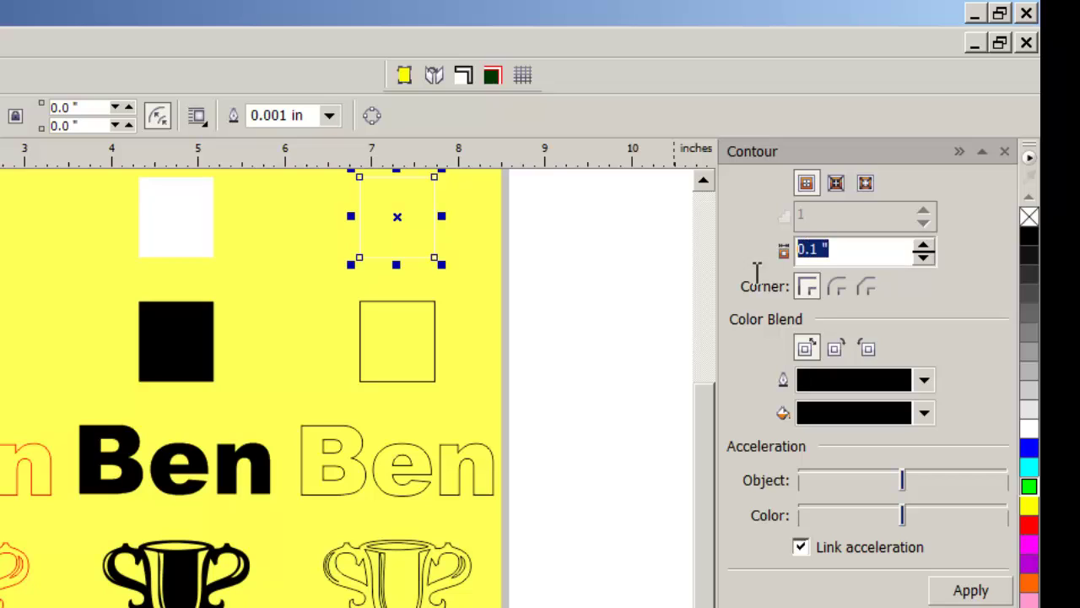
pyautogui.write('.001')
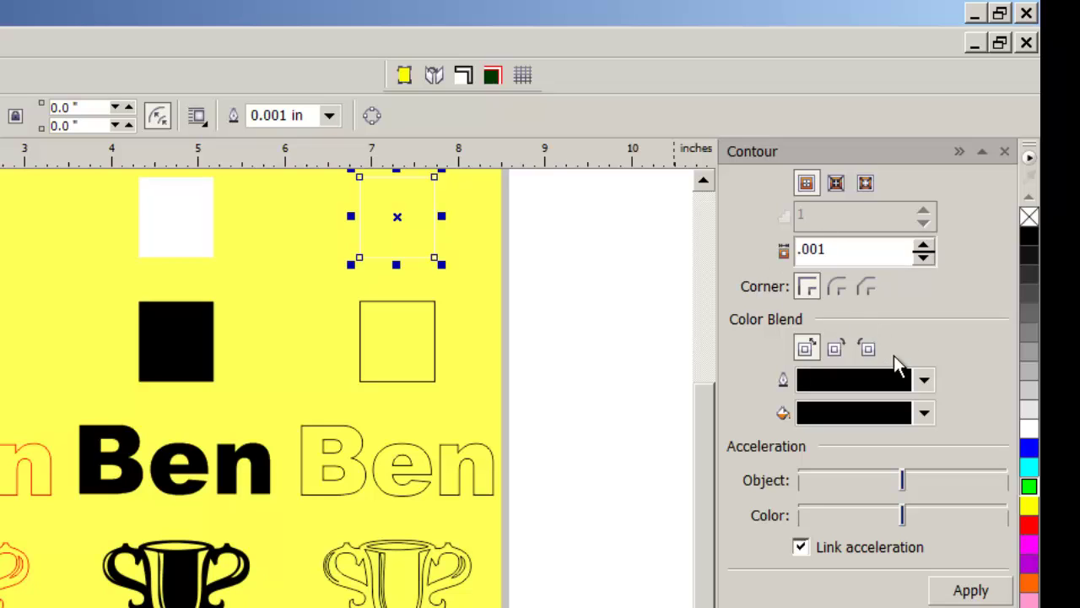
pyautogui.click(835, 347)
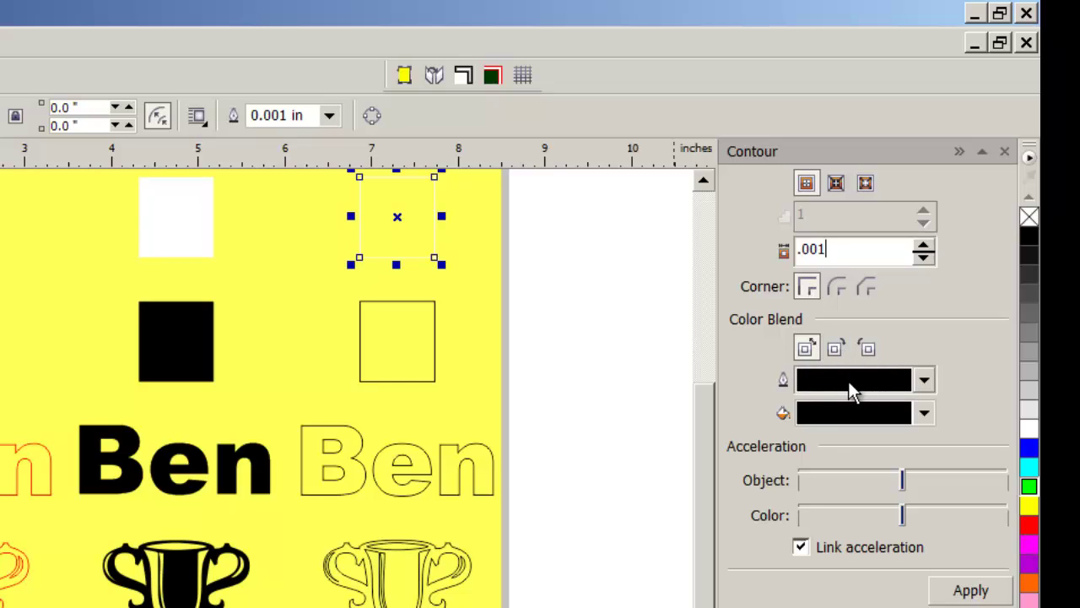
pyautogui.click(970, 590)
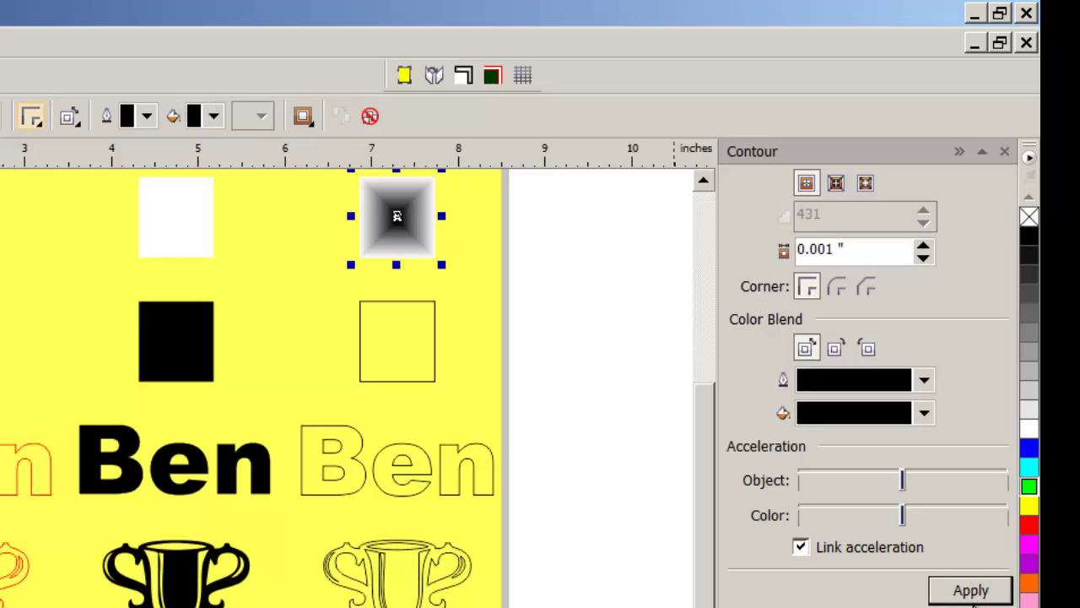
# Contour the second-row outlined square To Center at 0.001 inch with white outline blend colour
pyautogui.click(431, 379)
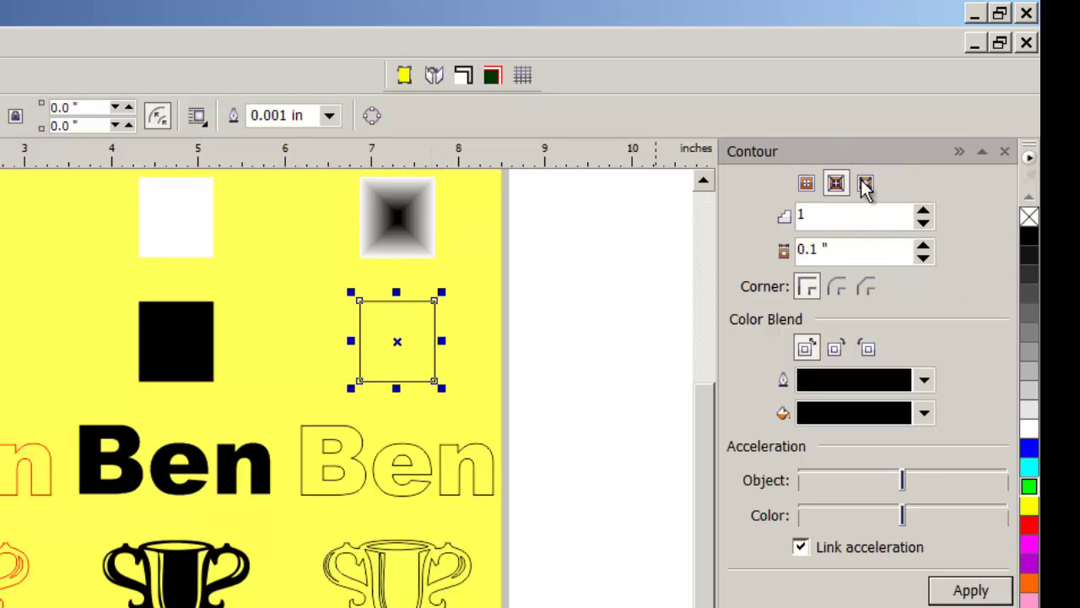
pyautogui.click(808, 186)
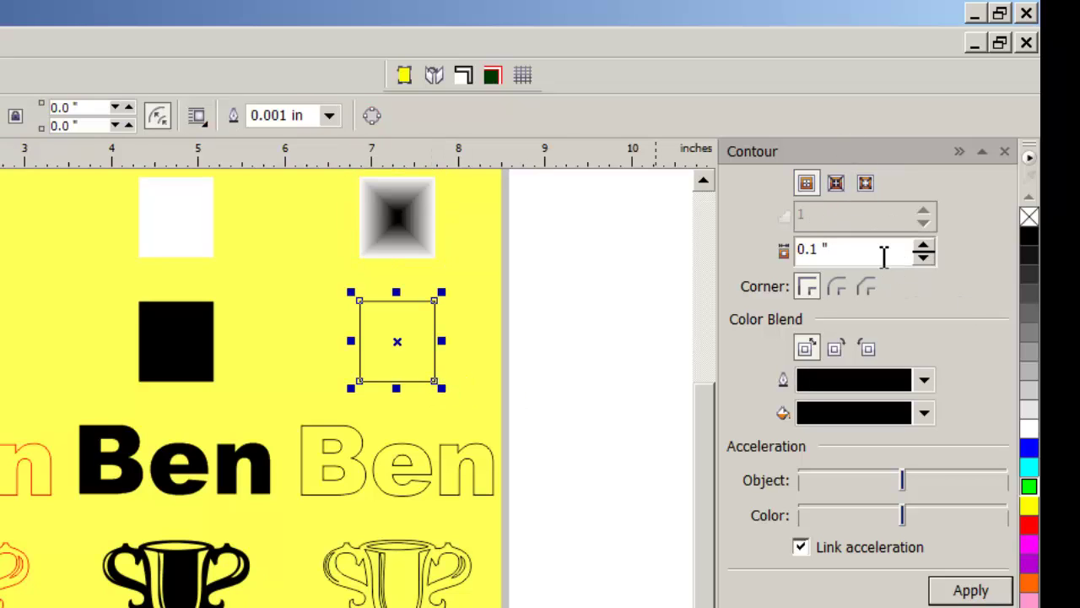
pyautogui.doubleClick(884, 256)
pyautogui.write('.001')
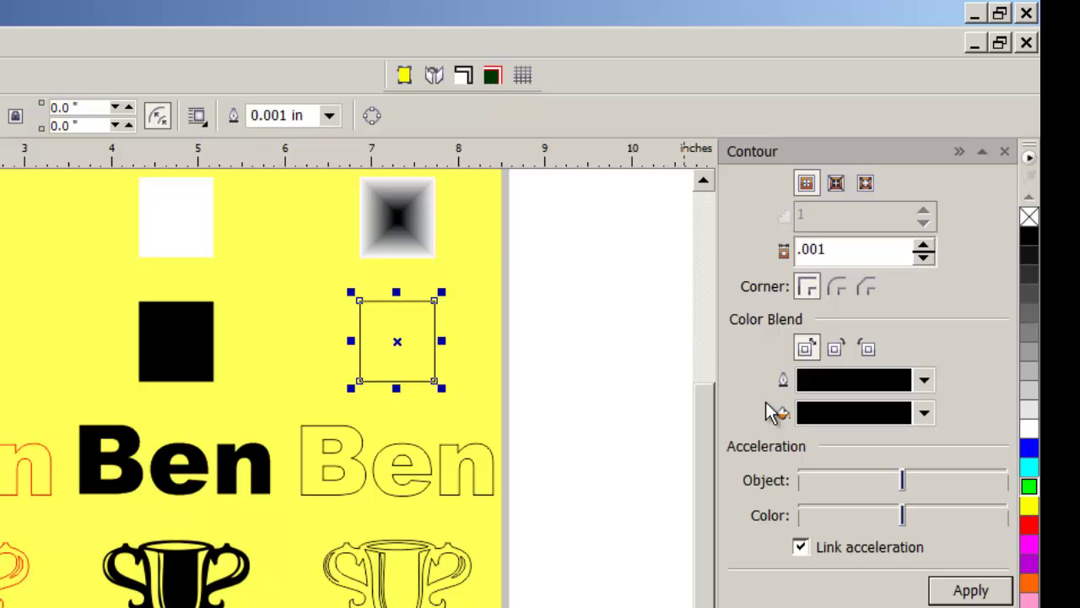
pyautogui.click(924, 380)
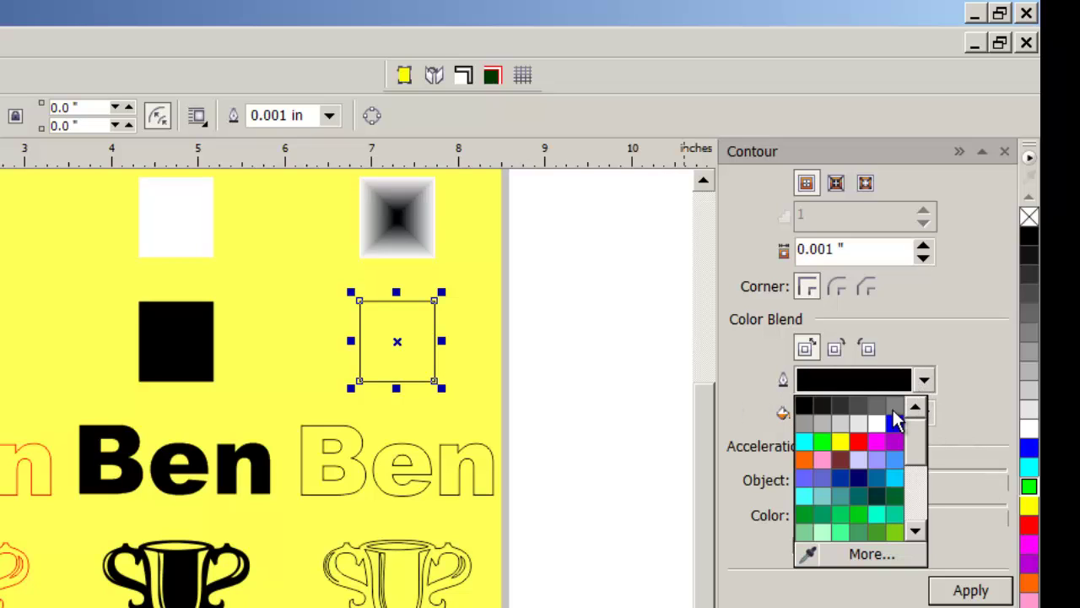
pyautogui.click(879, 422)
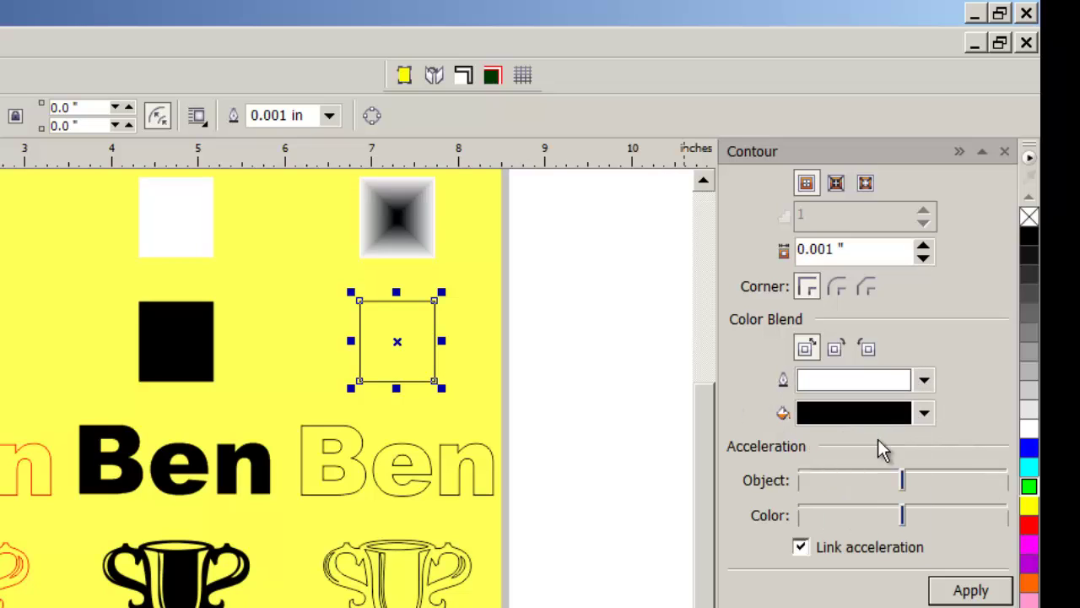
pyautogui.click(971, 590)
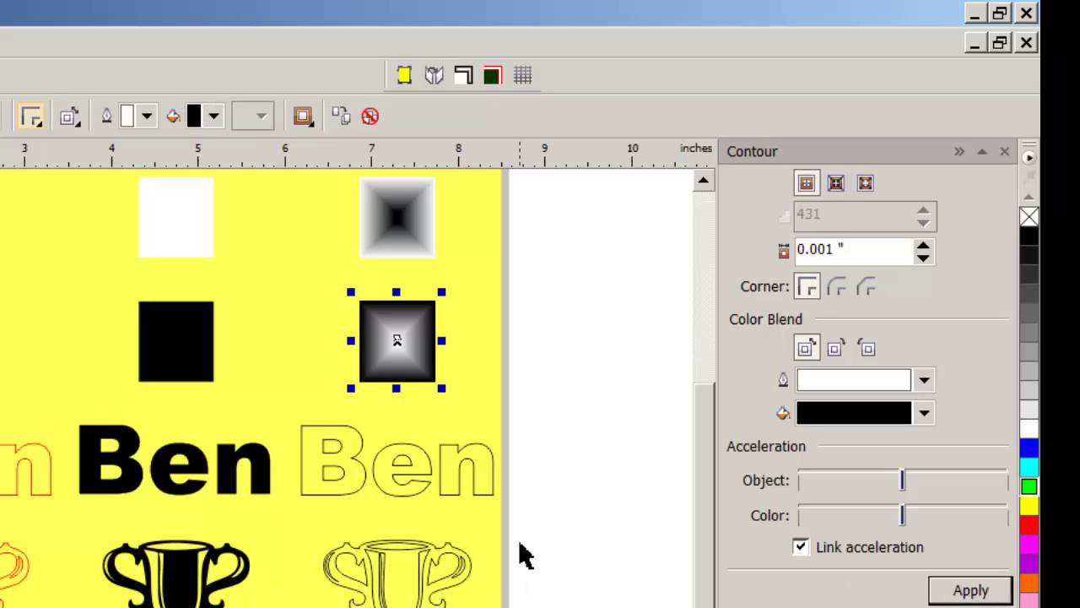
pyautogui.click(486, 492)
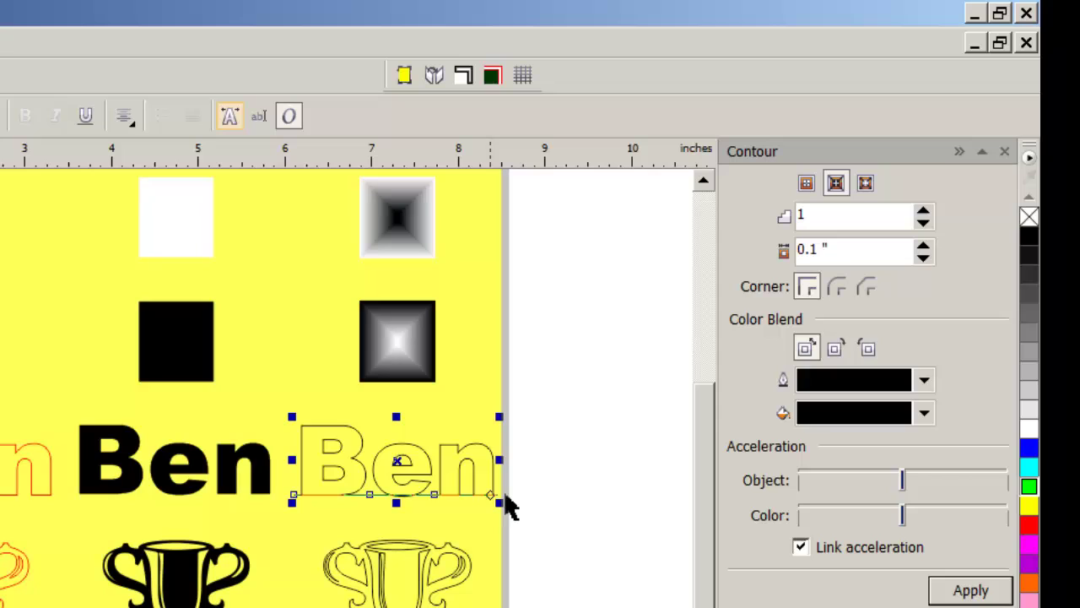
# Give the outlined Ben text a To Center 0.001-inch contour blending to white
pyautogui.click(805, 183)
pyautogui.click(799, 251)
pyautogui.doubleClick(799, 251)
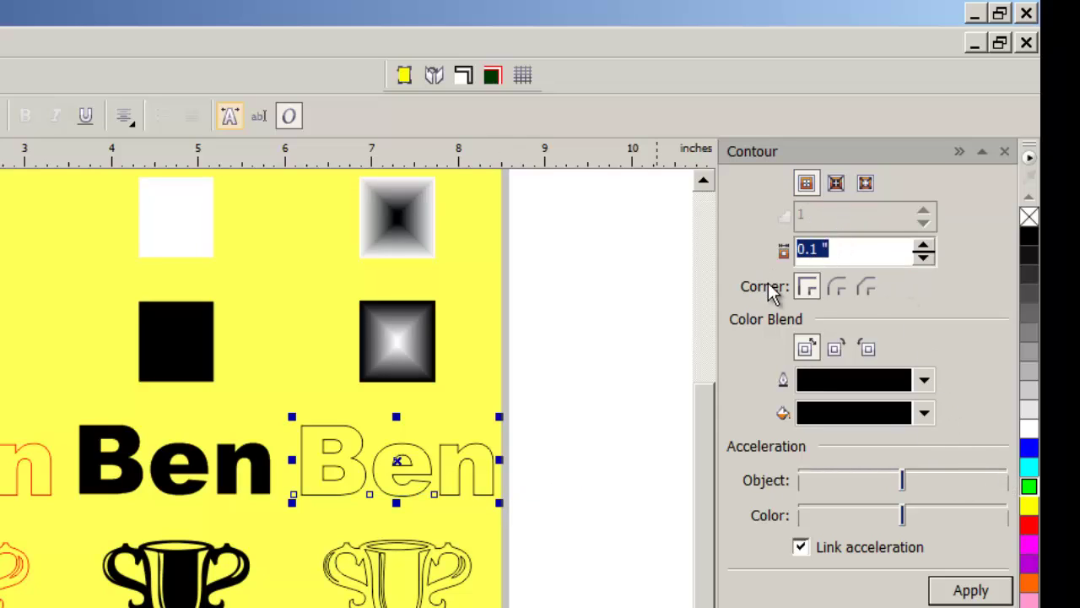
pyautogui.write('.001')
pyautogui.click(924, 382)
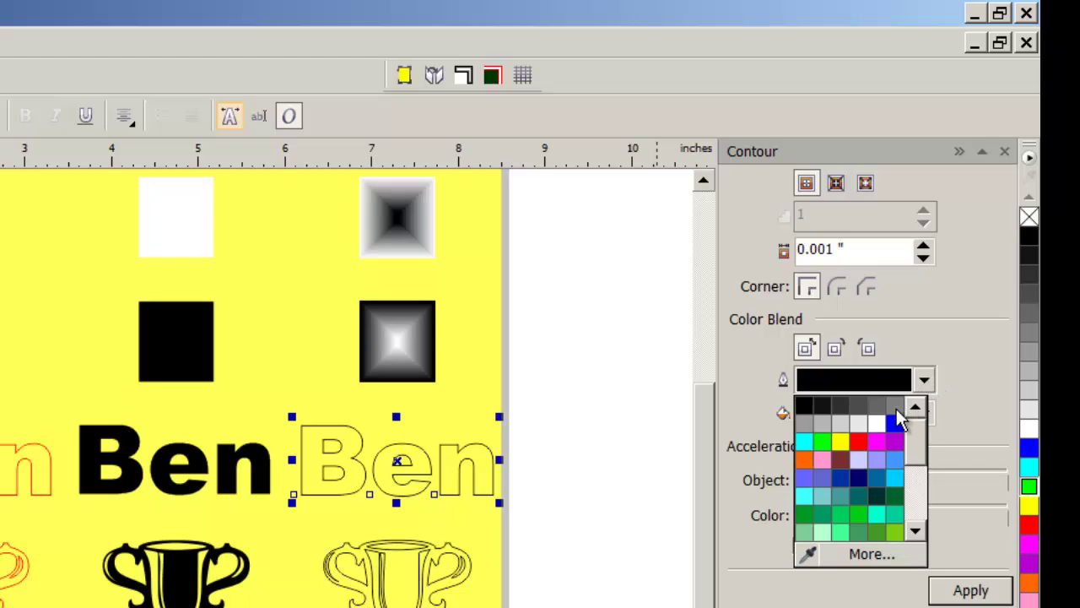
pyautogui.click(888, 428)
pyautogui.click(969, 589)
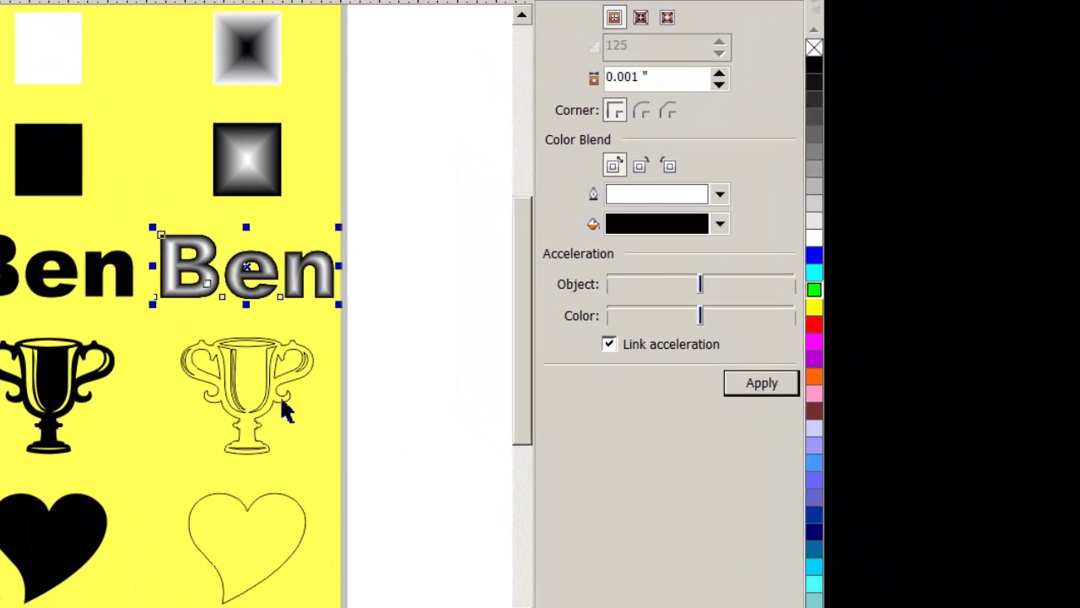
pyautogui.click(277, 397)
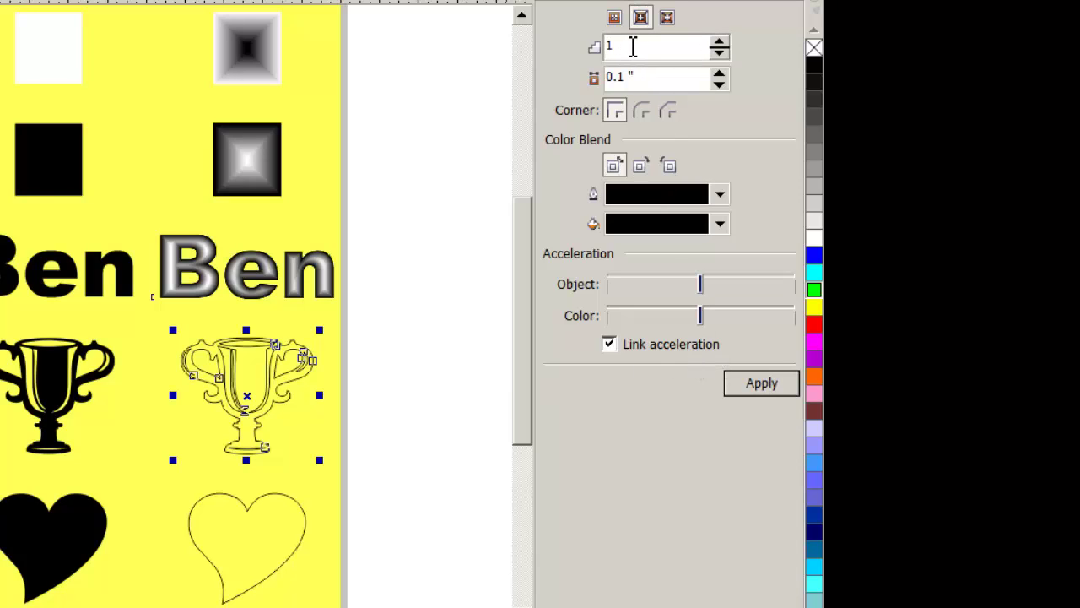
# Contour the outlined trophy To Center at 0.001 inch, then reapply with a white outline colour
pyautogui.click(614, 17)
pyautogui.doubleClick(667, 79)
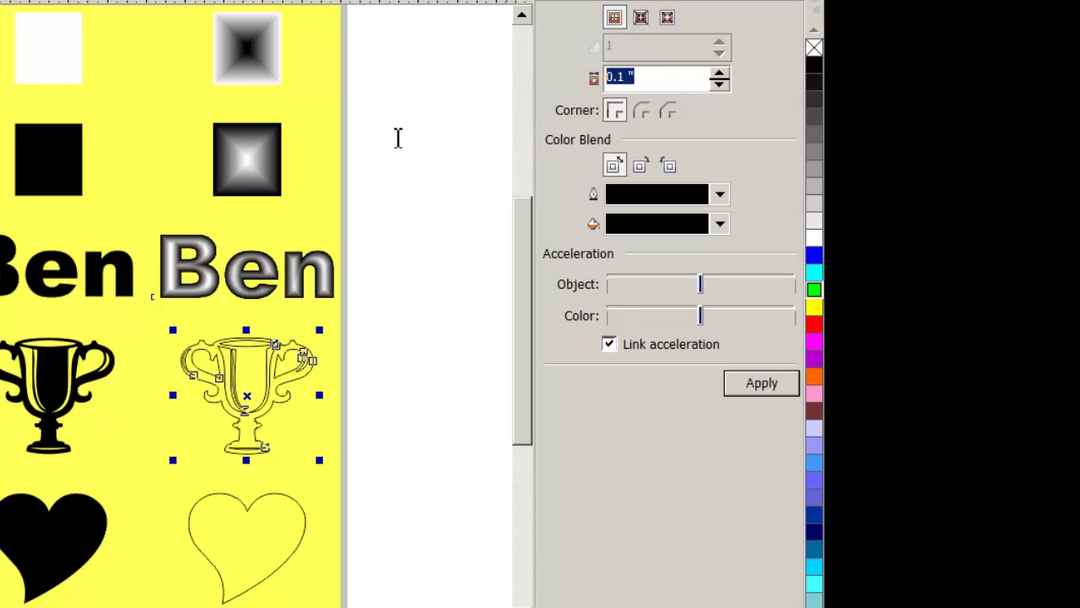
pyautogui.write('.001')
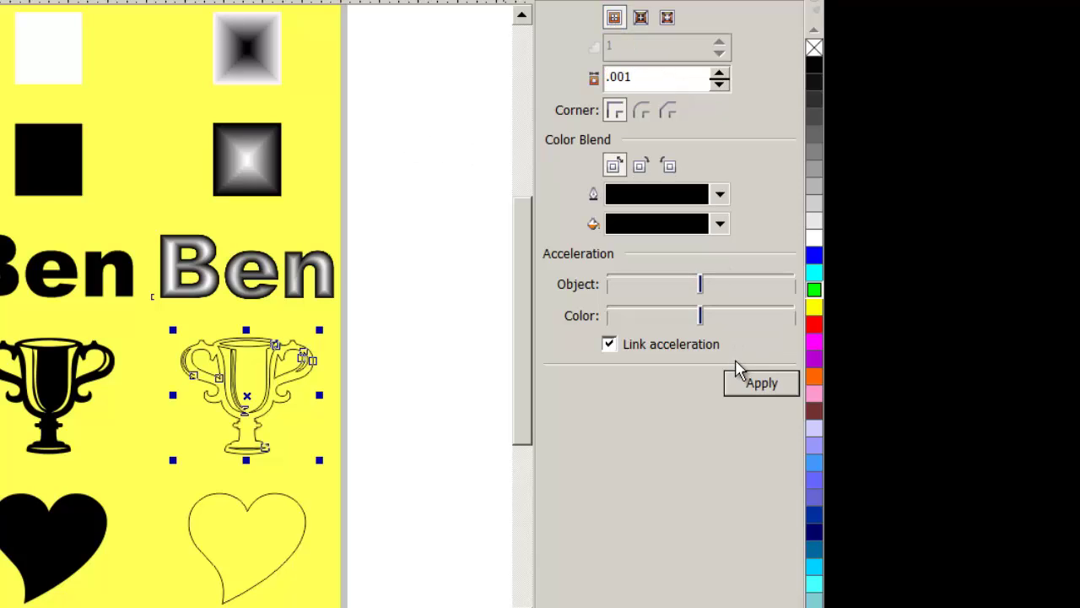
pyautogui.click(737, 393)
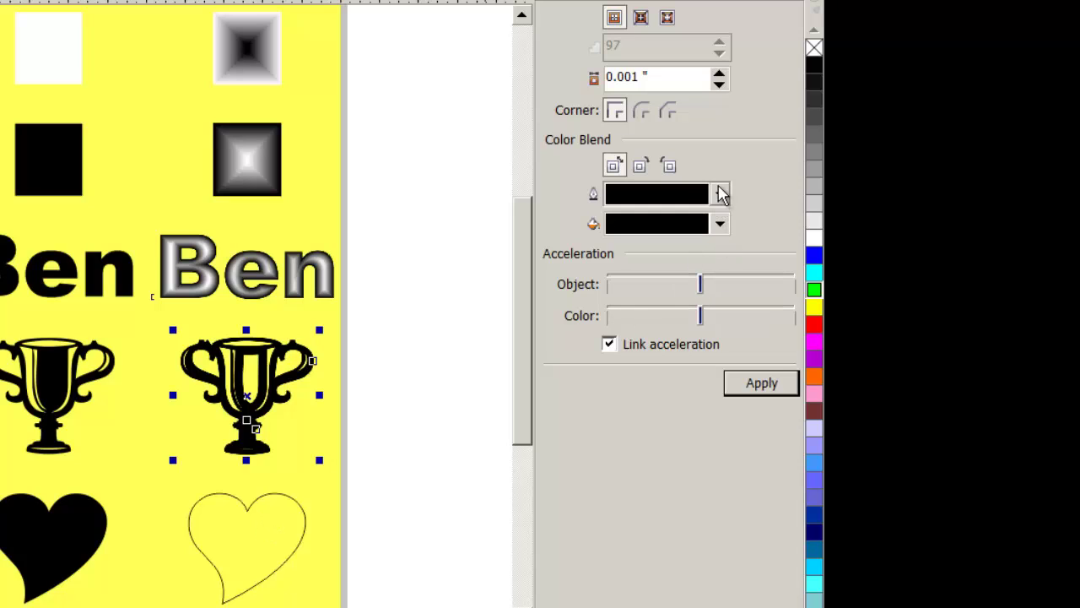
pyautogui.click(719, 194)
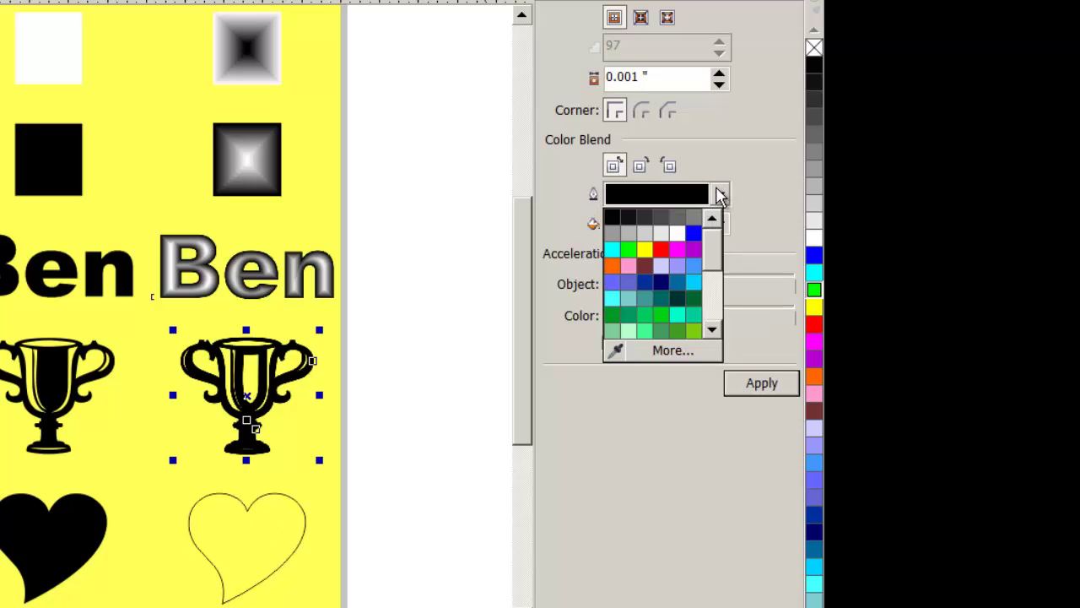
pyautogui.click(680, 233)
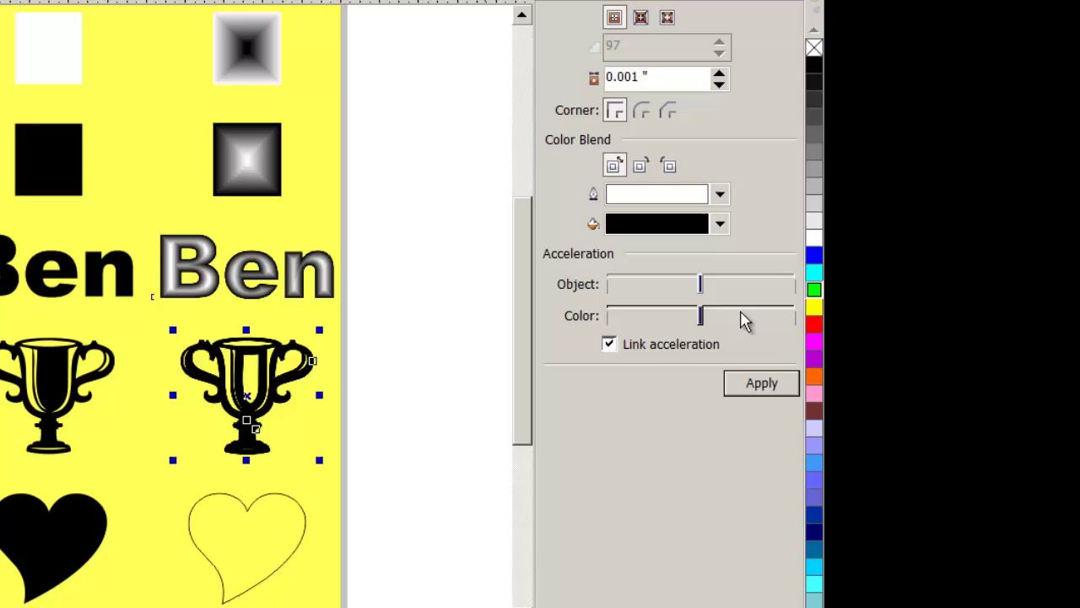
pyautogui.click(764, 388)
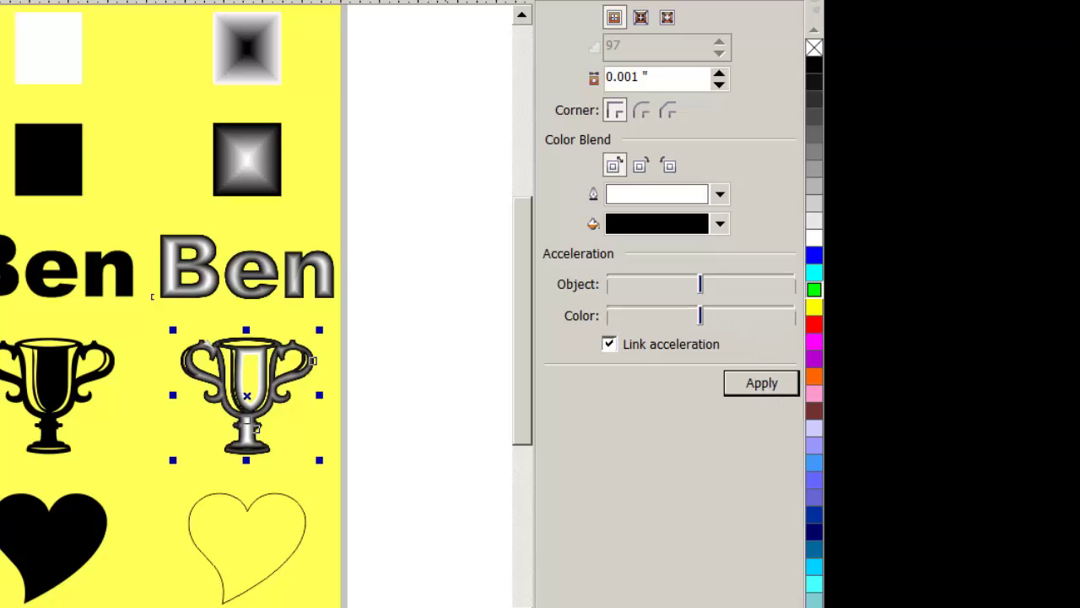
pyautogui.click(302, 549)
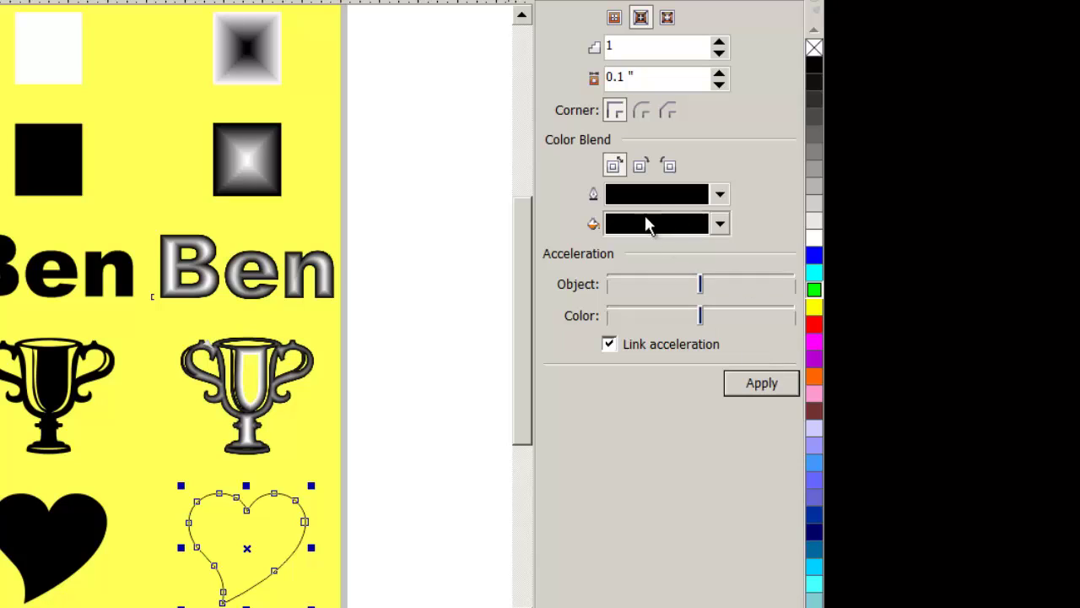
# Fill the outlined heart with a To Center 0.001-inch contour blending black to white
pyautogui.click(616, 18)
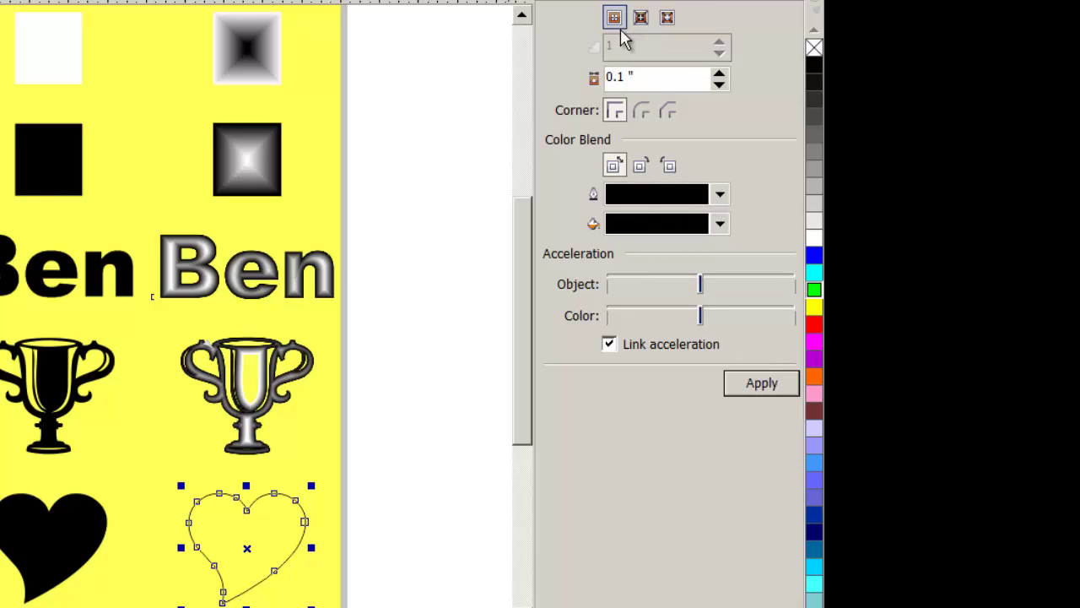
pyautogui.click(651, 78)
pyautogui.doubleClick(650, 77)
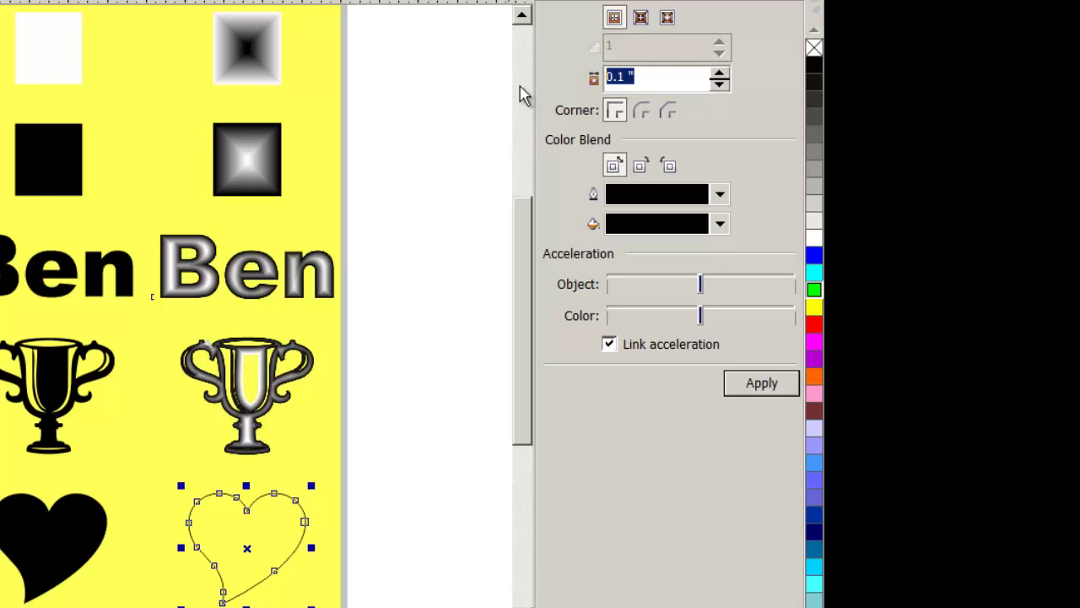
pyautogui.write('.001')
pyautogui.click(720, 195)
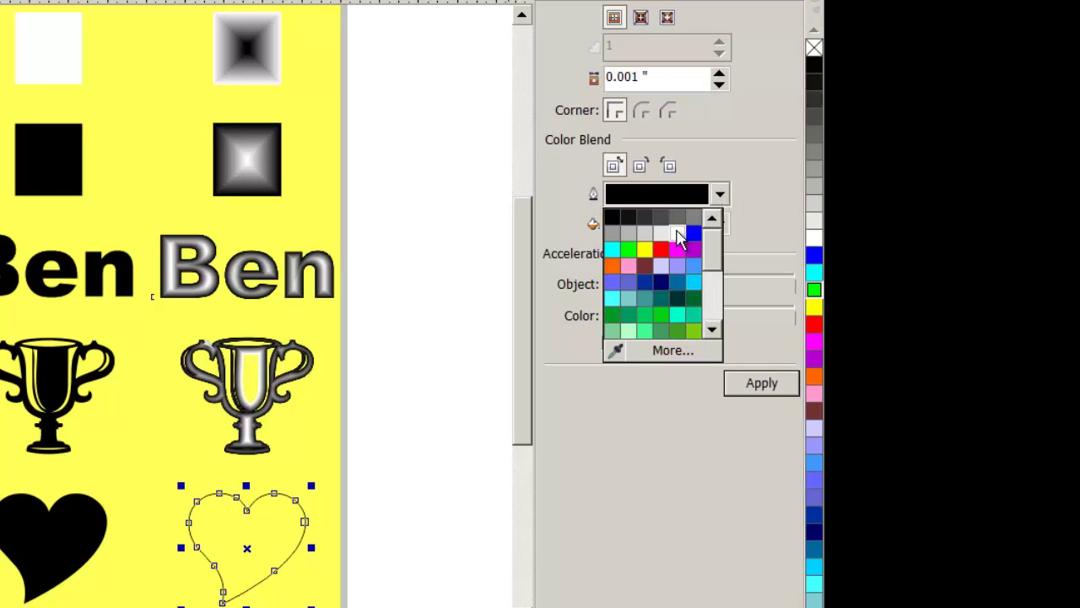
pyautogui.click(693, 238)
pyautogui.click(765, 390)
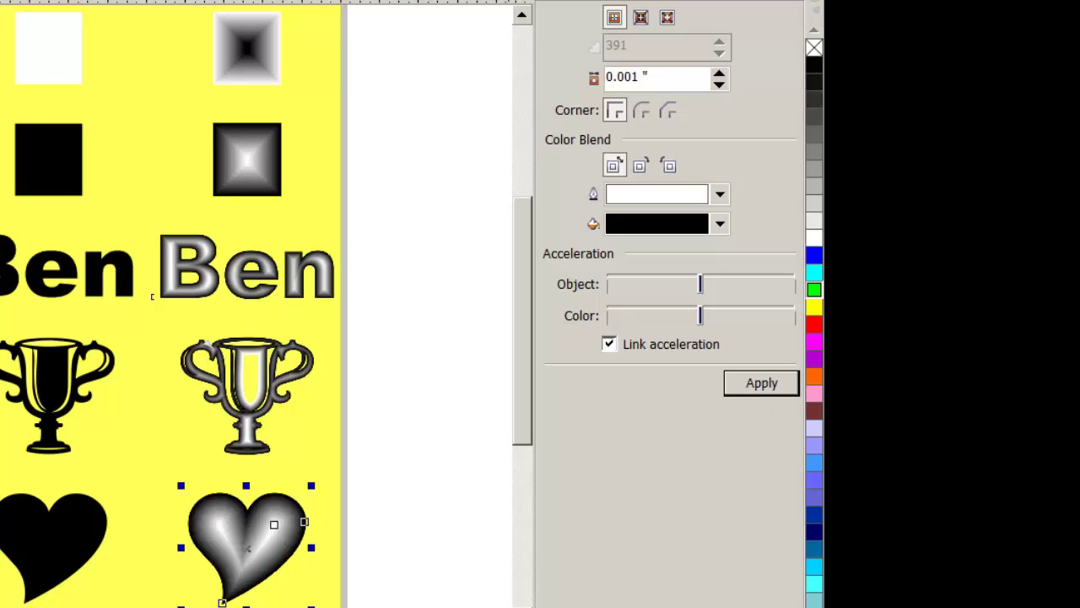
# Zoom in around the shaded heart, then scroll up to the top rows and Ben text
pyautogui.press('z')
pyautogui.moveTo(82, 341); pyautogui.dragTo(430, 557)
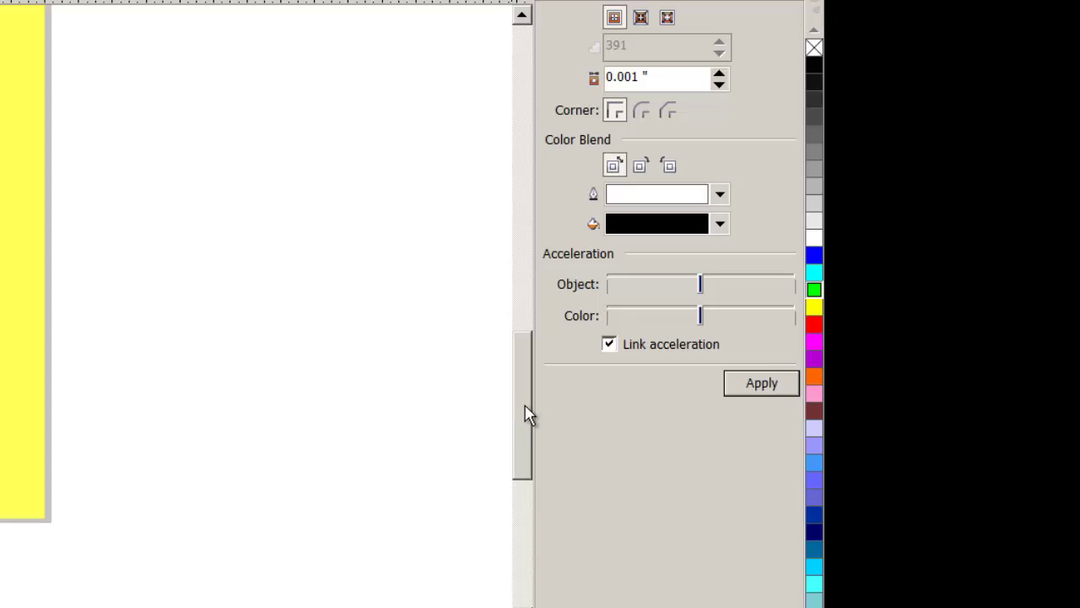
pyautogui.moveTo(524, 414); pyautogui.dragTo(530, 269)
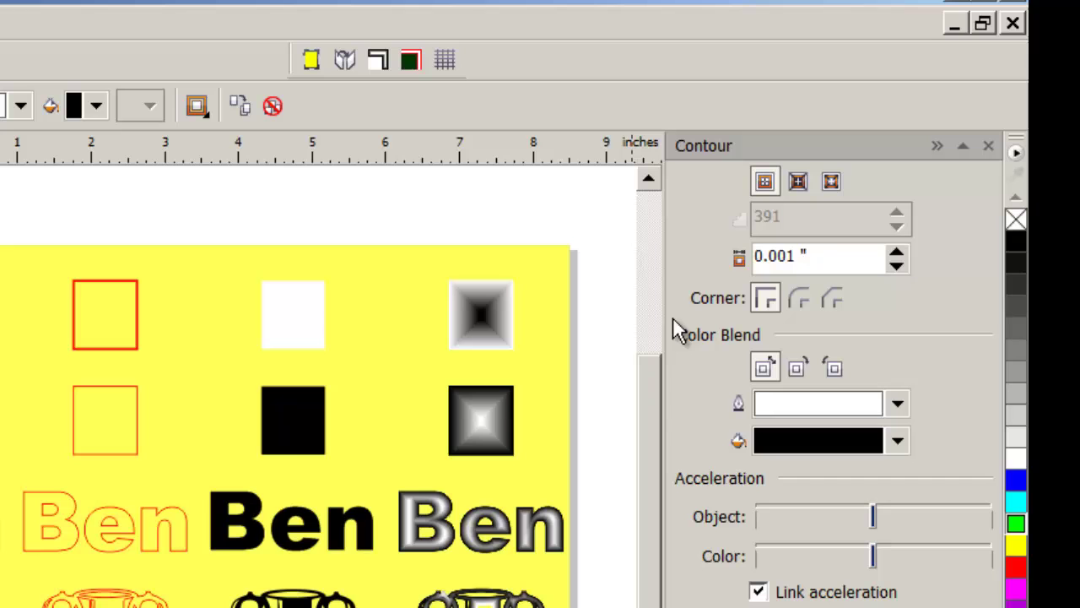
# Apply the grey-to-white contour preset to the solid black square, Ben text and trophy
pyautogui.click(294, 426)
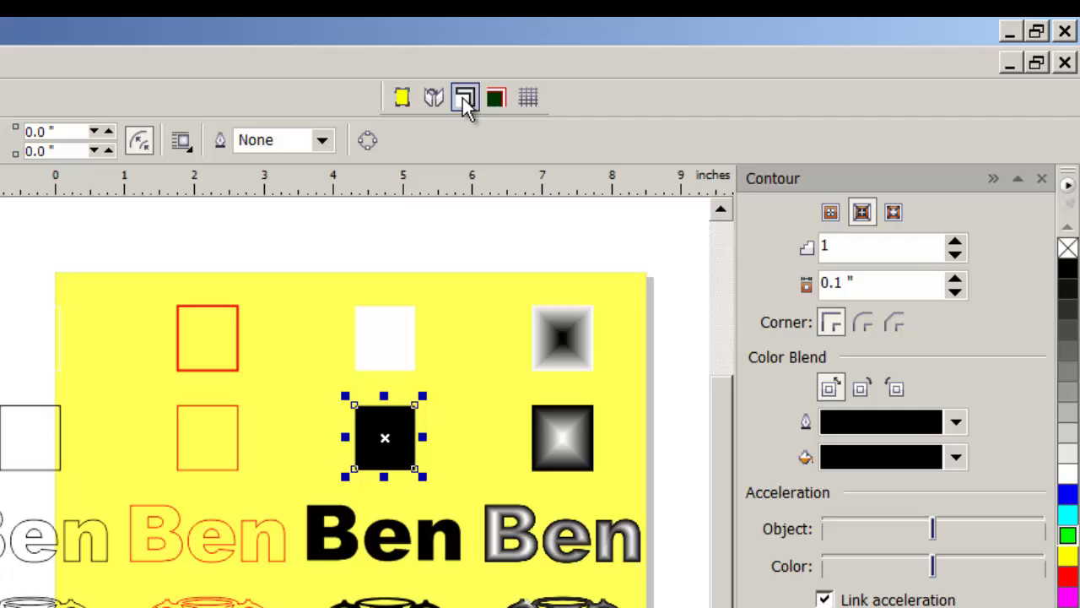
pyautogui.click(464, 98)
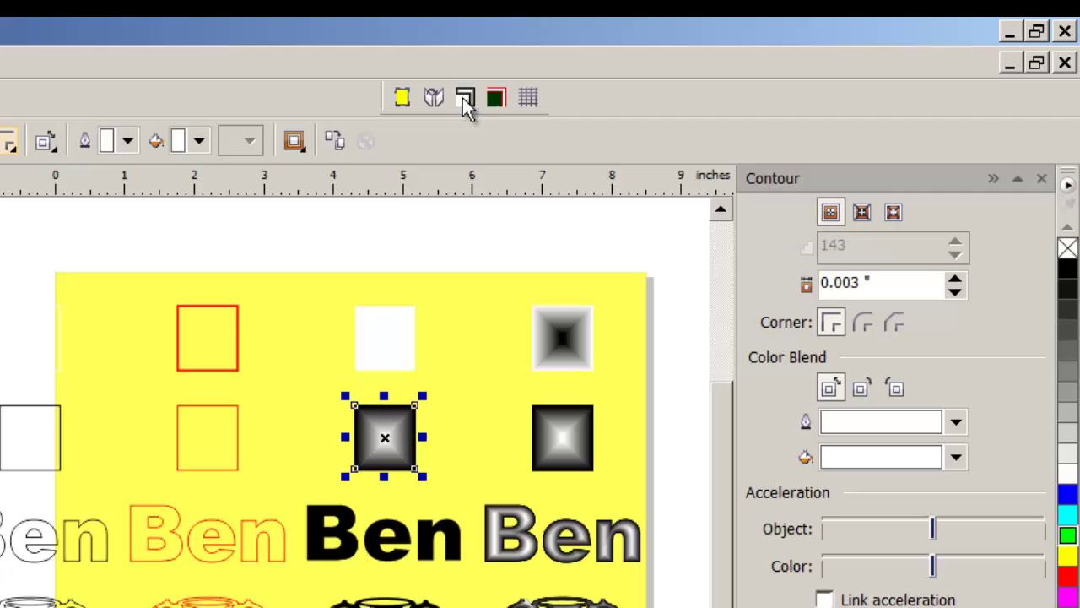
pyautogui.click(434, 542)
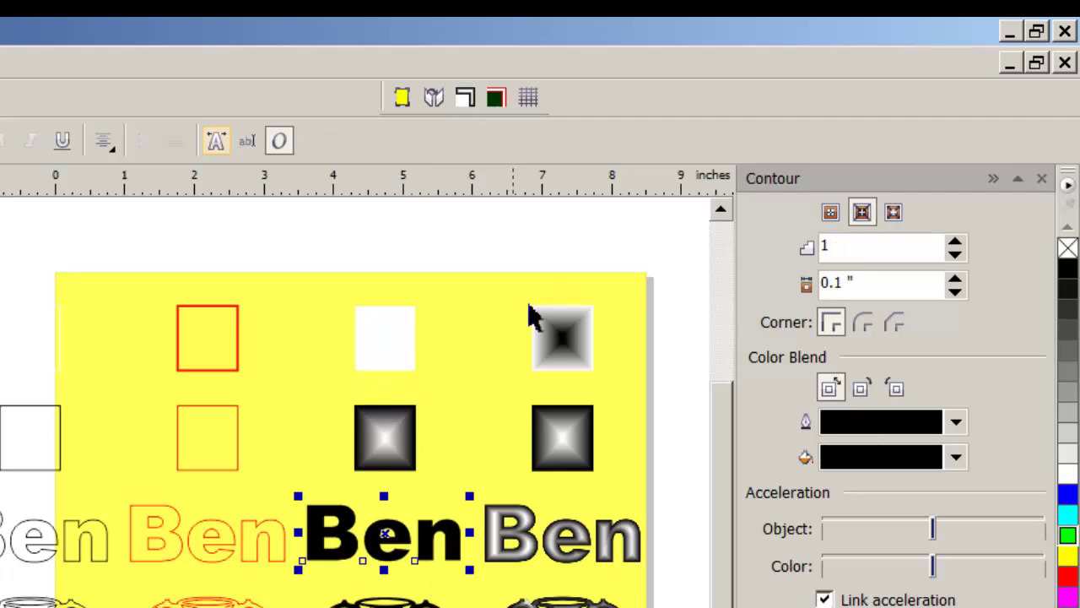
pyautogui.click(465, 99)
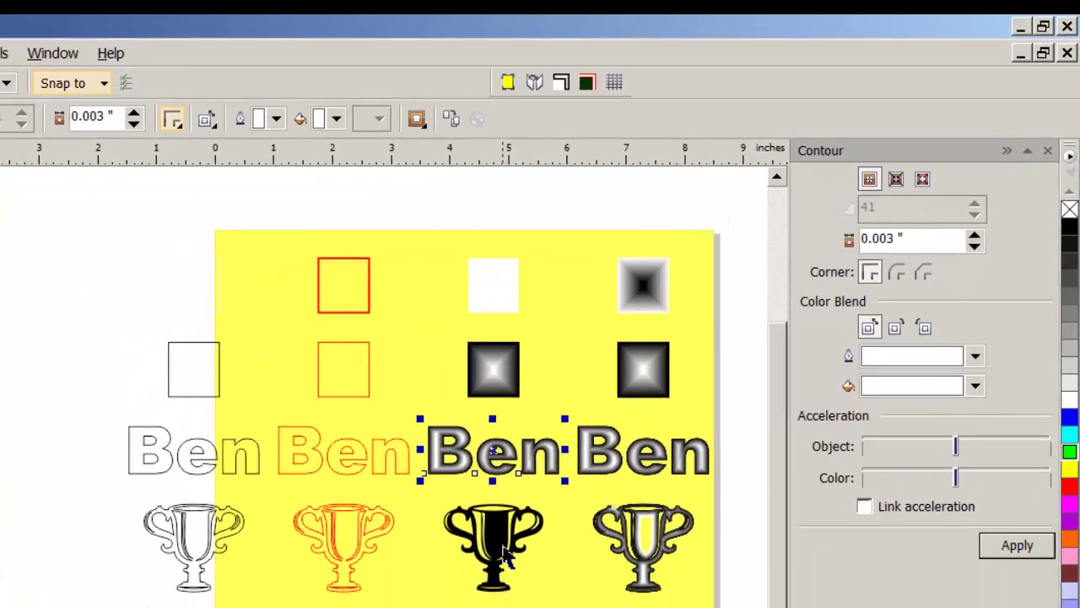
pyautogui.press('Tab')
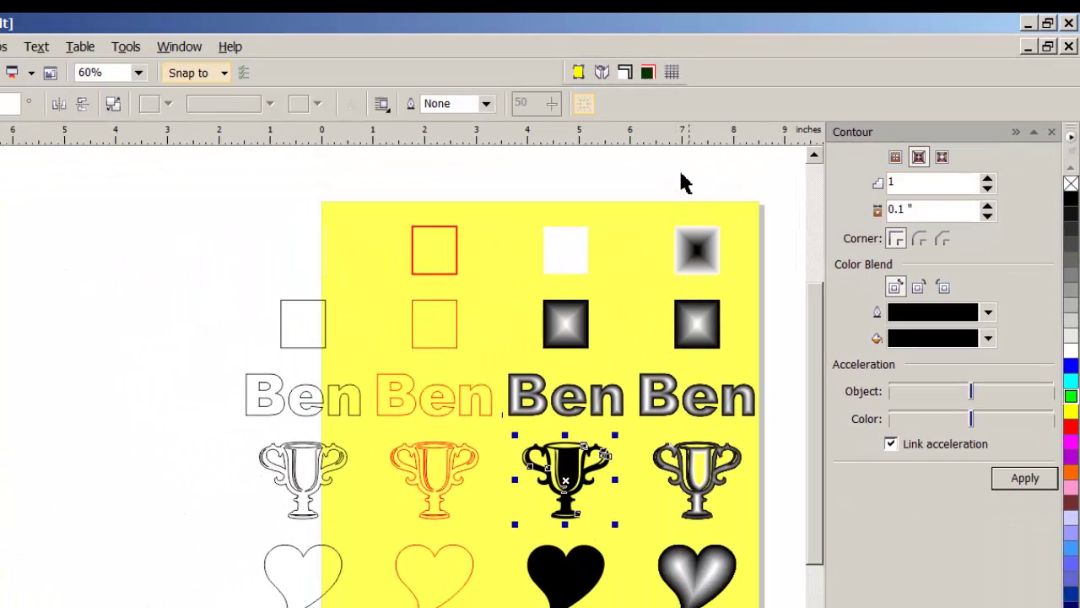
pyautogui.click(632, 77)
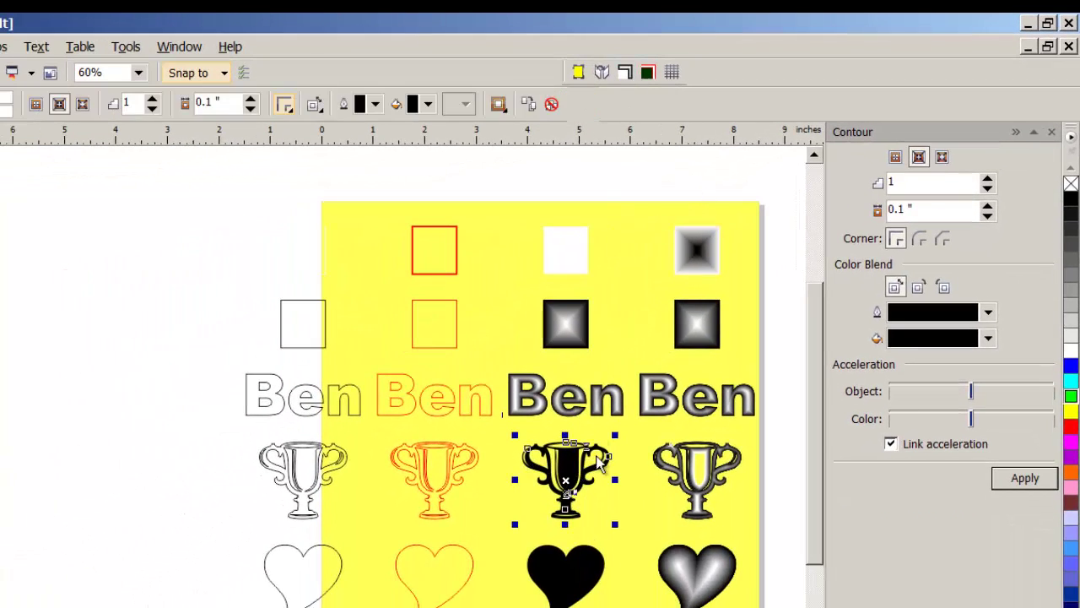
pyautogui.click(567, 597)
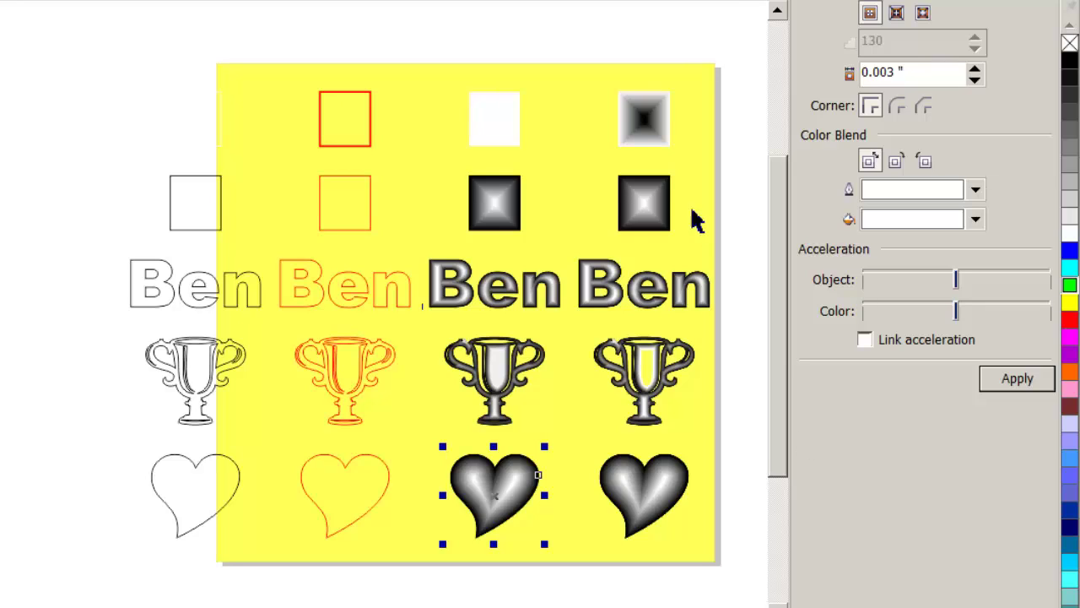
# Add neon glow contours to both red outlined squares, giving the lower one 75 steps
pyautogui.click(370, 146)
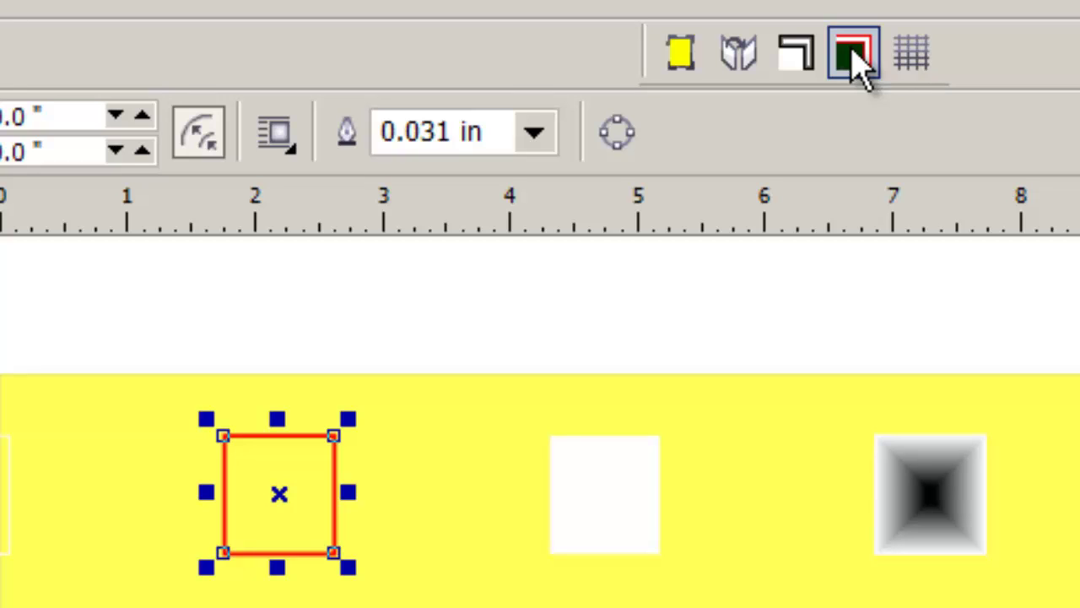
pyautogui.click(854, 52)
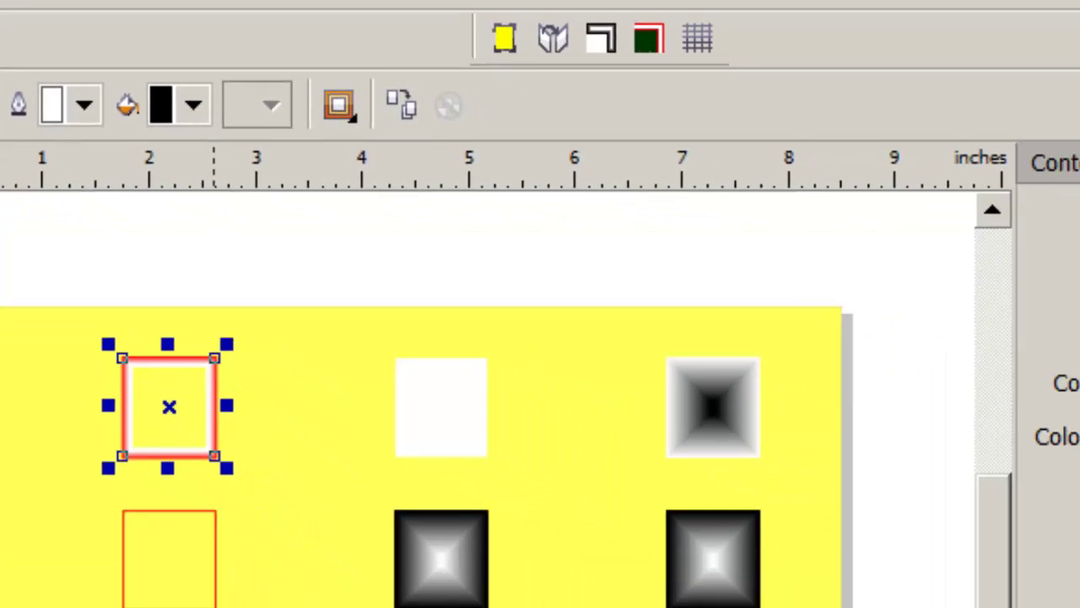
pyautogui.click(110, 503)
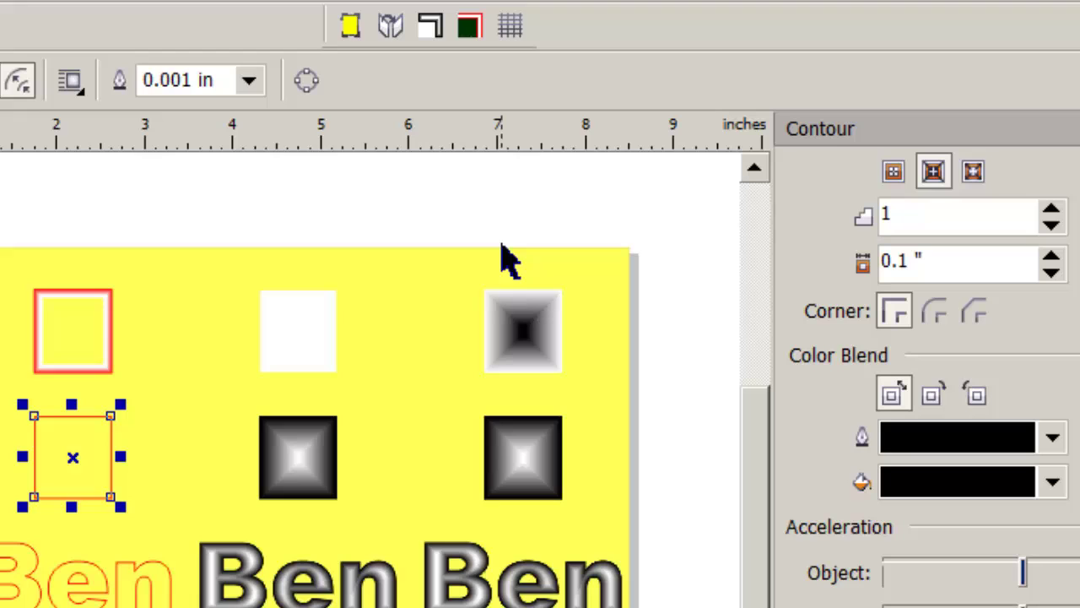
pyautogui.click(470, 28)
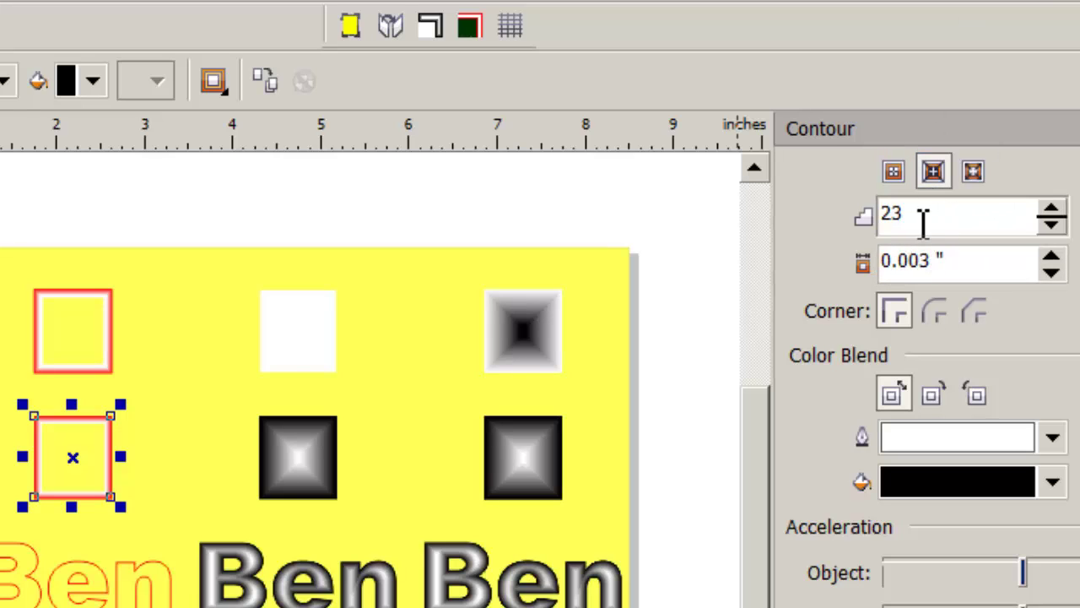
pyautogui.moveTo(923, 221); pyautogui.dragTo(813, 229)
pyautogui.write('75')
pyautogui.press('Return')
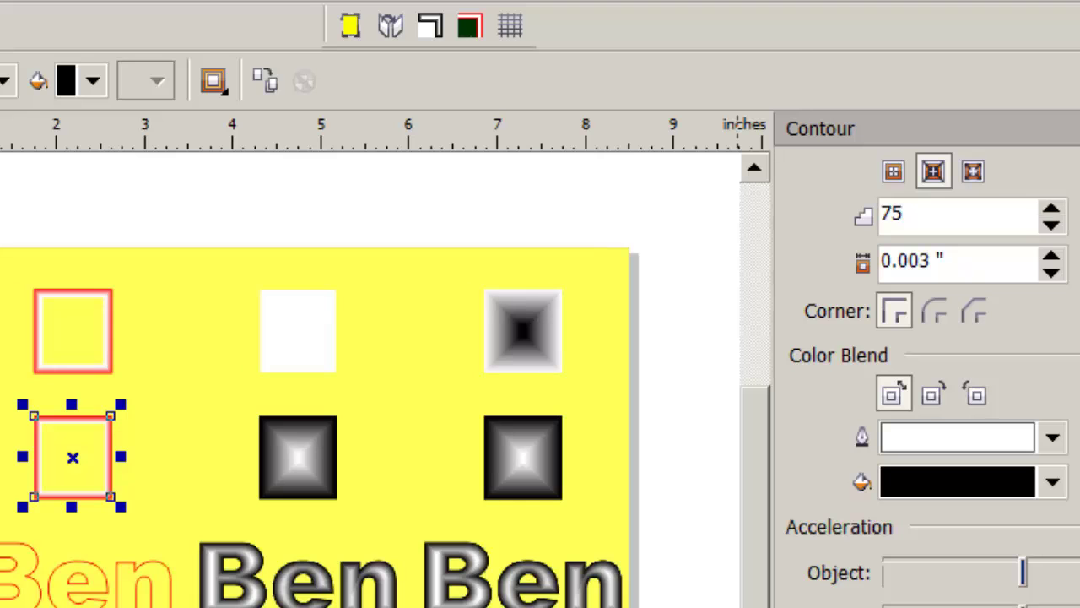
# Zoom in closely on the two red glowing squares, then zoom back out to the page
pyautogui.press('z')
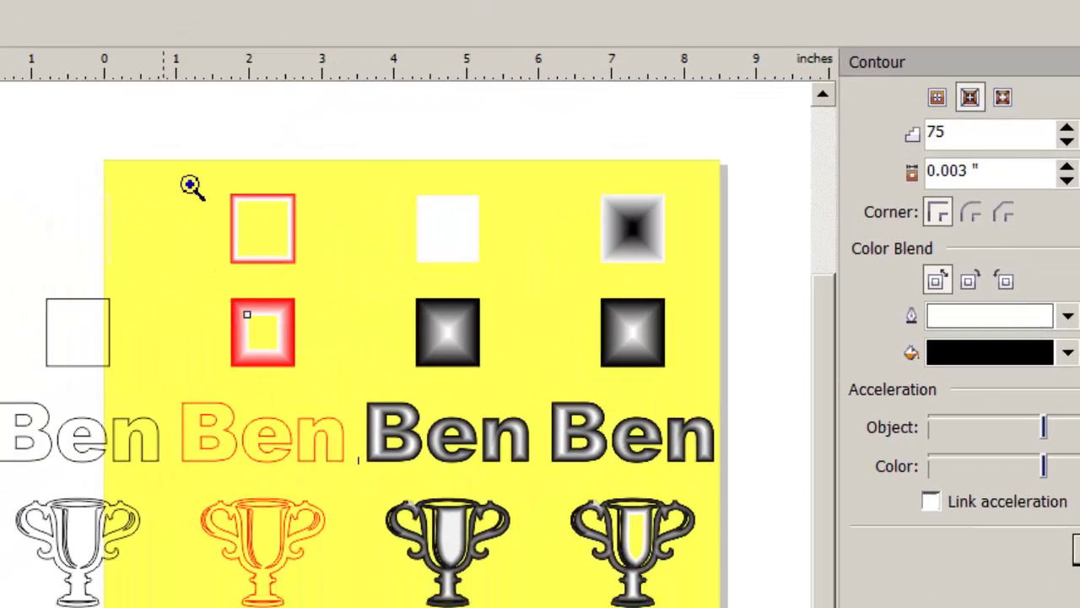
pyautogui.moveTo(190, 185); pyautogui.dragTo(331, 370)
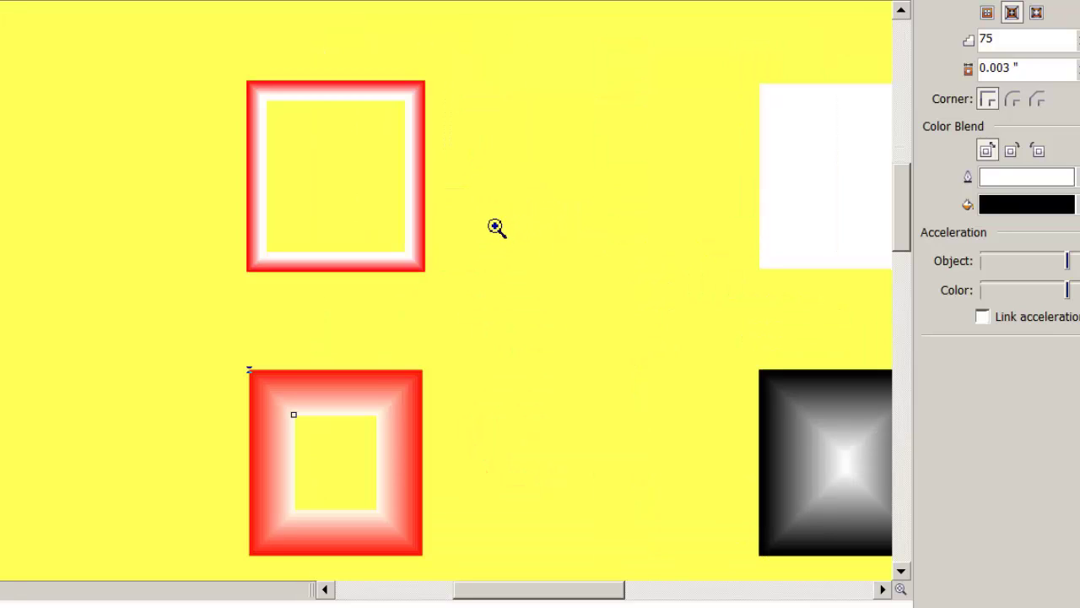
pyautogui.rightClick(494, 227)
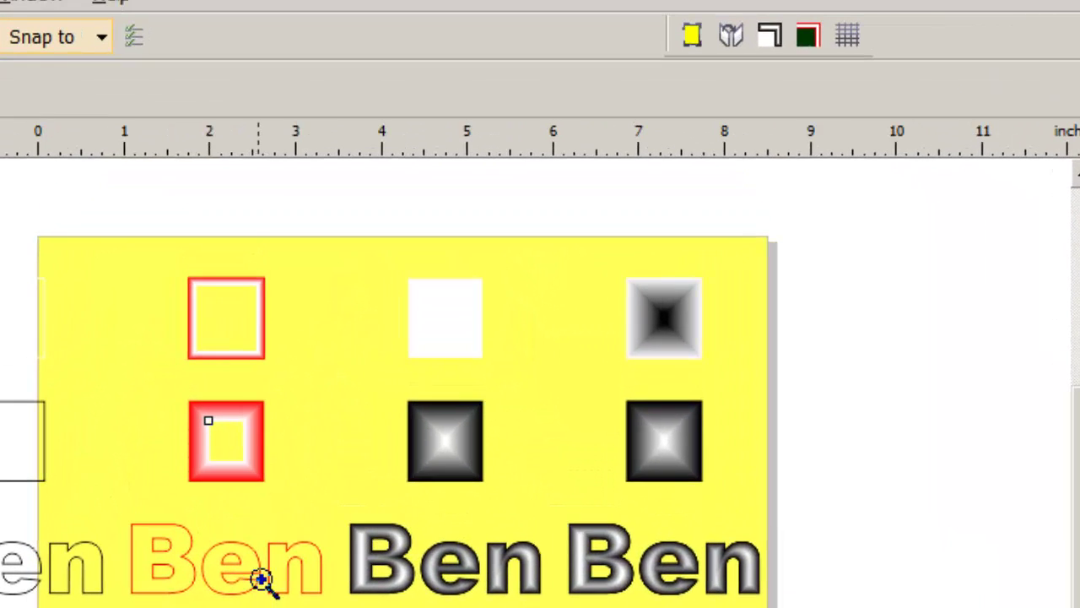
# Give the orange Ben text a red-to-white glowing contour and the orange trophy a grey contour
pyautogui.press('space')
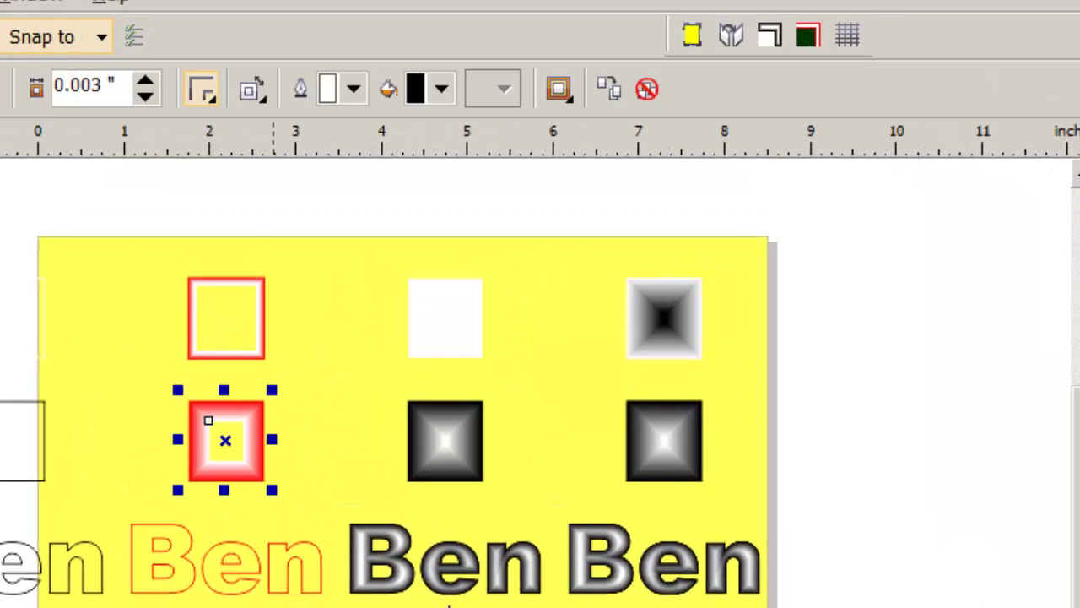
pyautogui.click(282, 591)
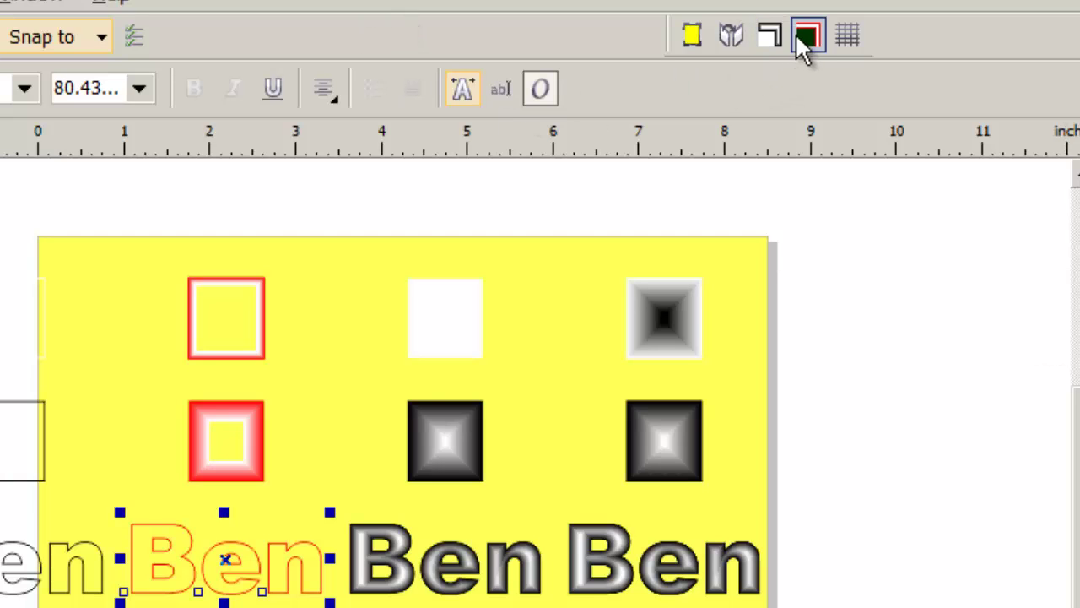
pyautogui.click(806, 38)
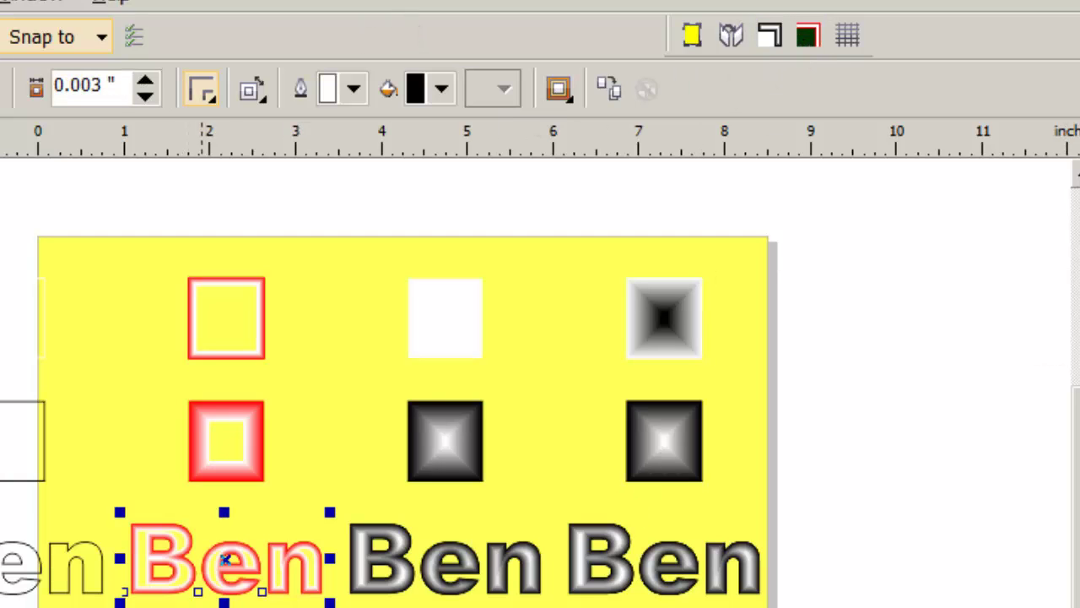
pyautogui.click(289, 583)
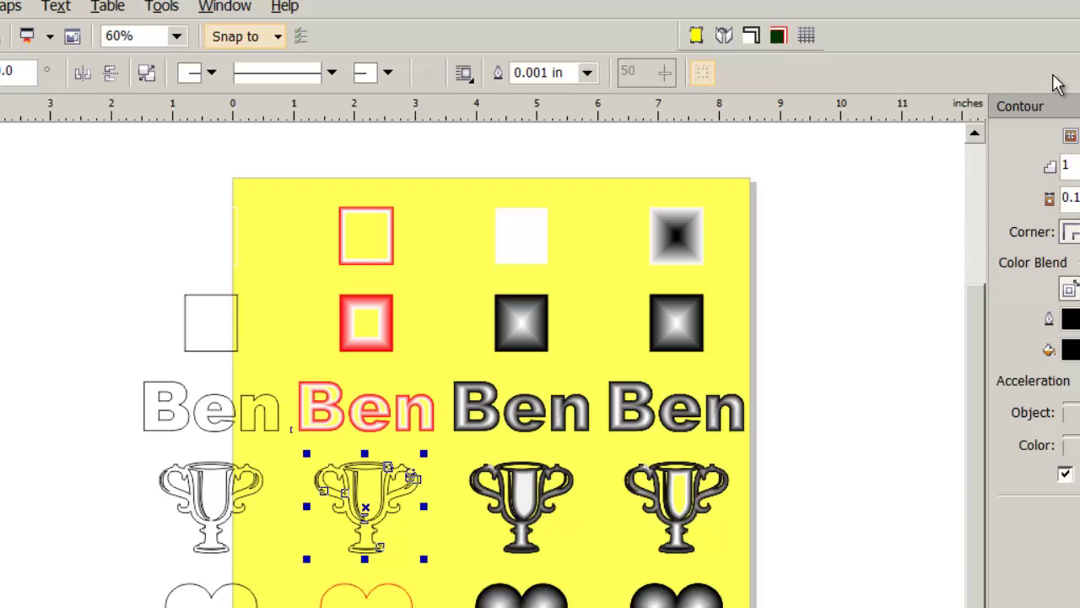
pyautogui.click(777, 37)
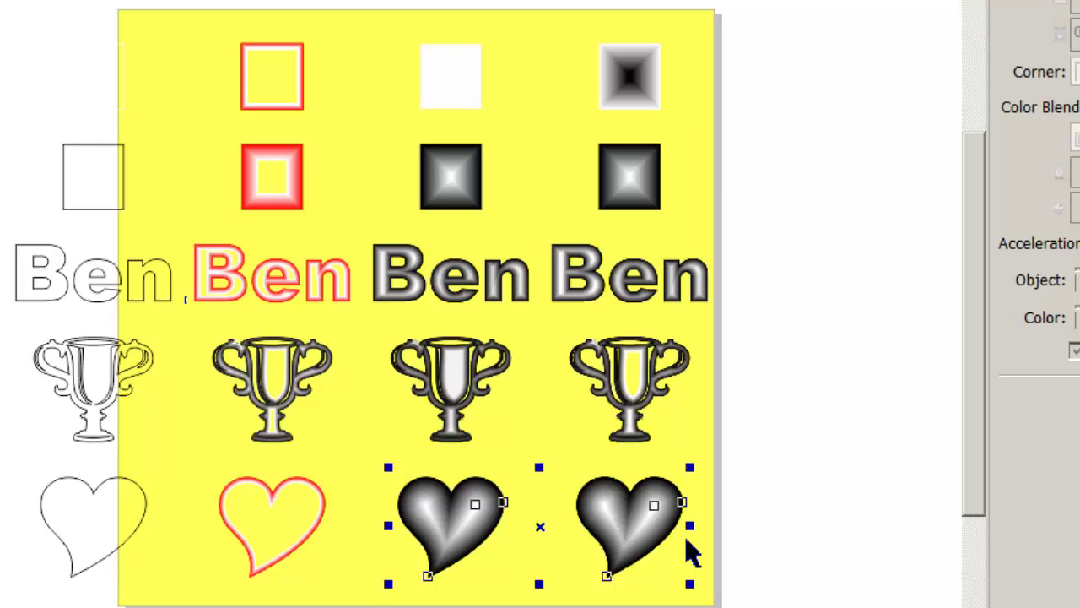
# Zoom to the two selected grey-shaded hearts with Shift+F2
pyautogui.hotkey('shift', 'F2')
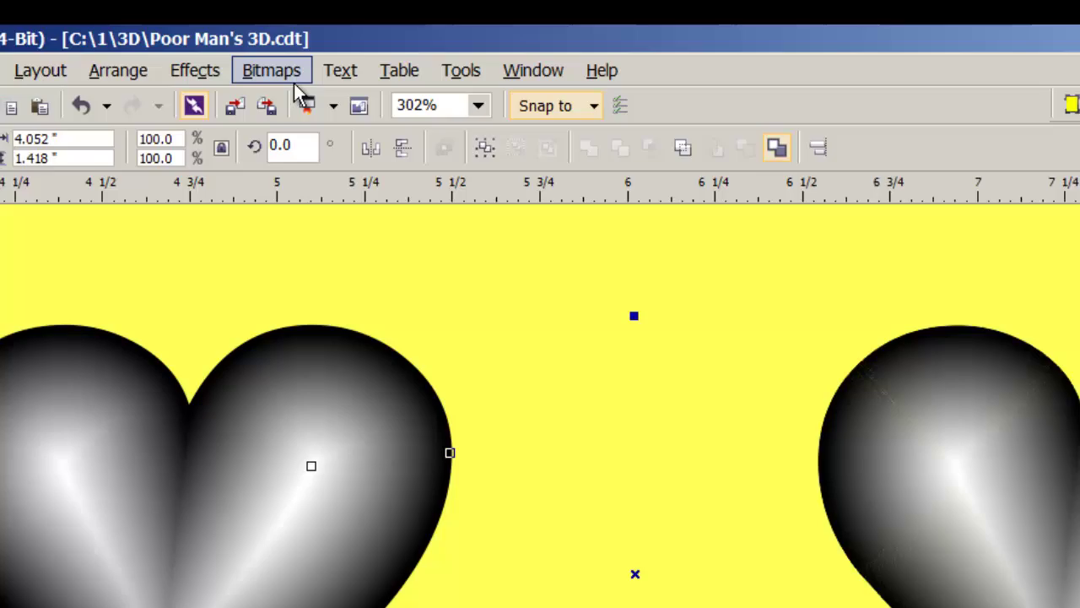
# Convert the two hearts to a Grayscale (8-bit) bitmap at 600 dpi
pyautogui.click(296, 35)
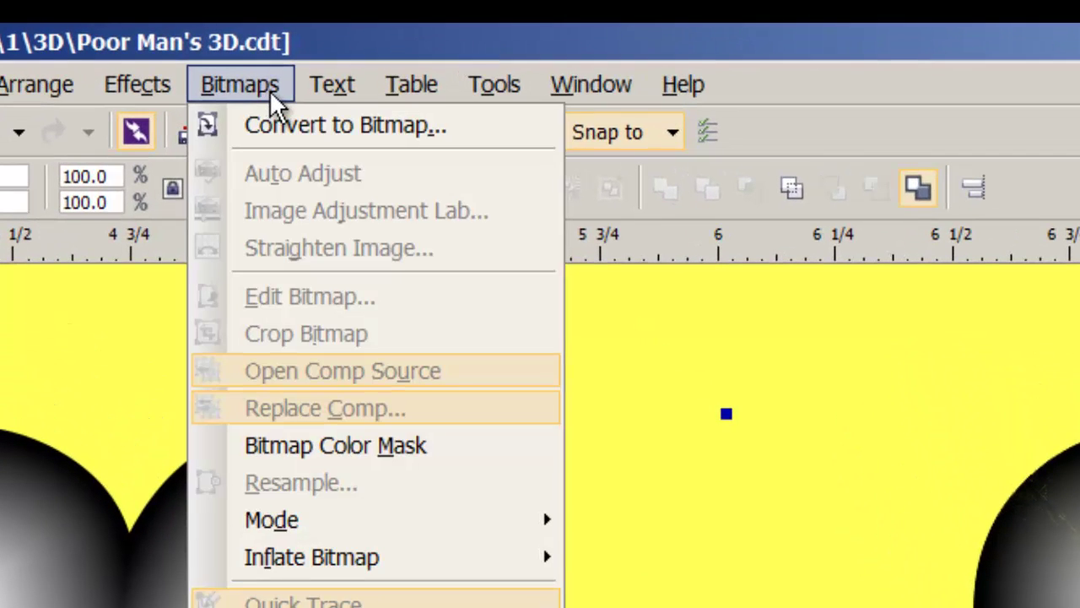
pyautogui.click(296, 128)
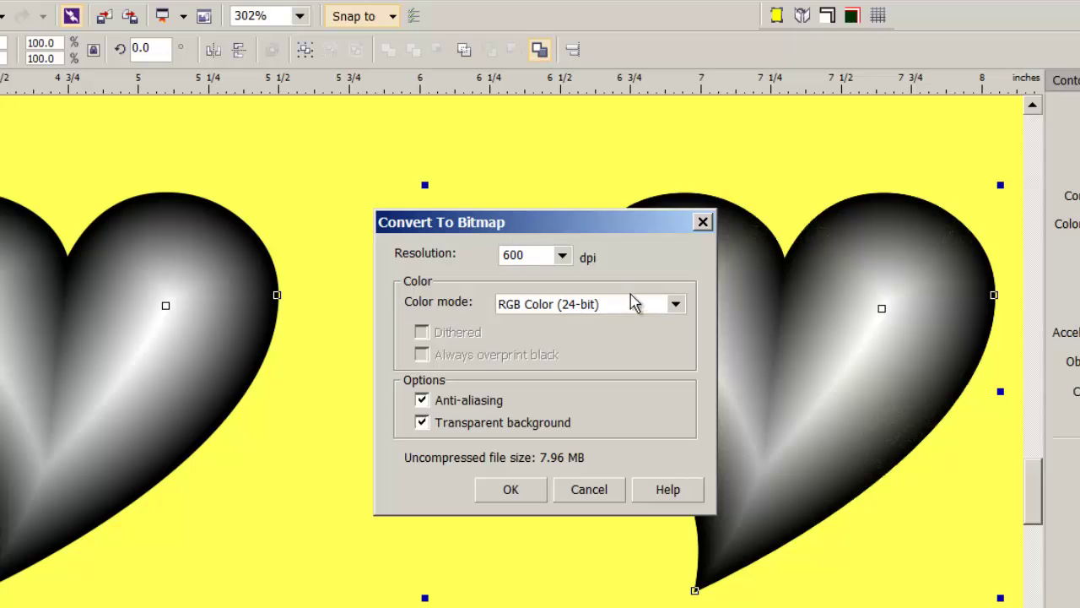
pyautogui.click(676, 305)
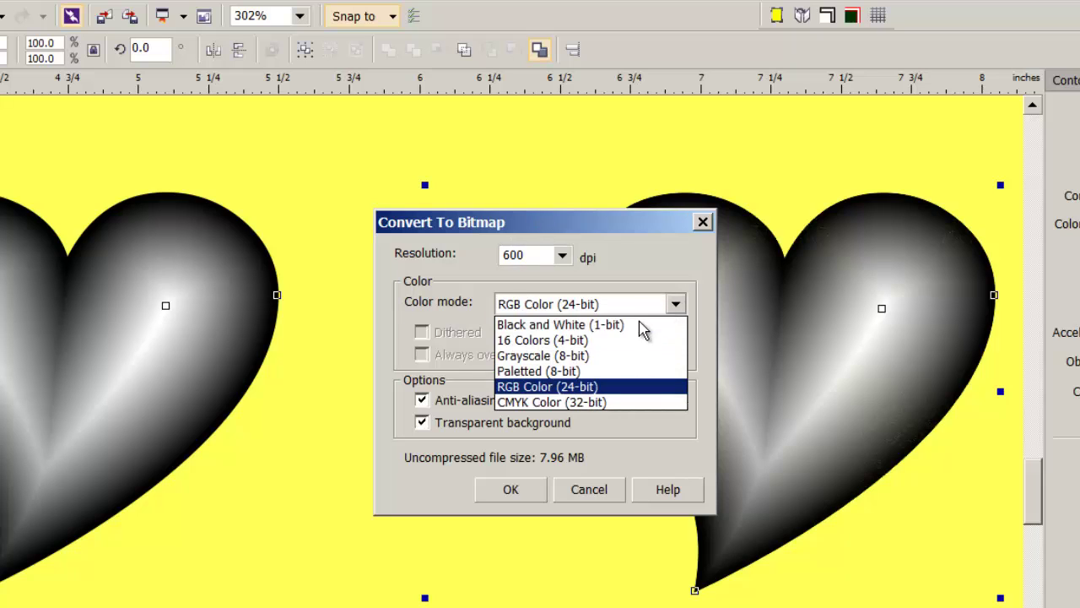
pyautogui.click(569, 358)
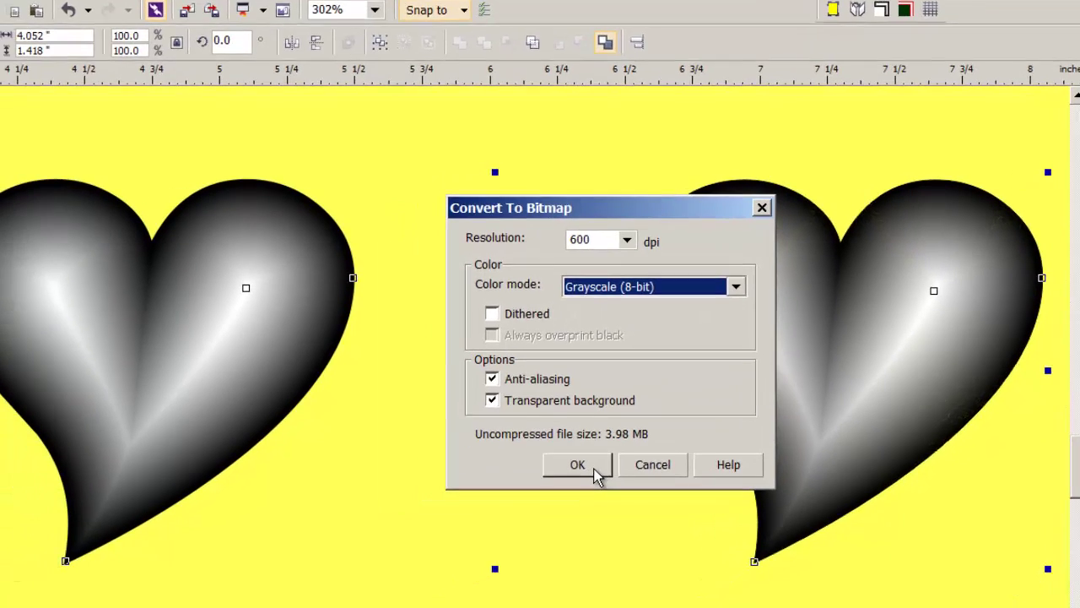
pyautogui.click(527, 494)
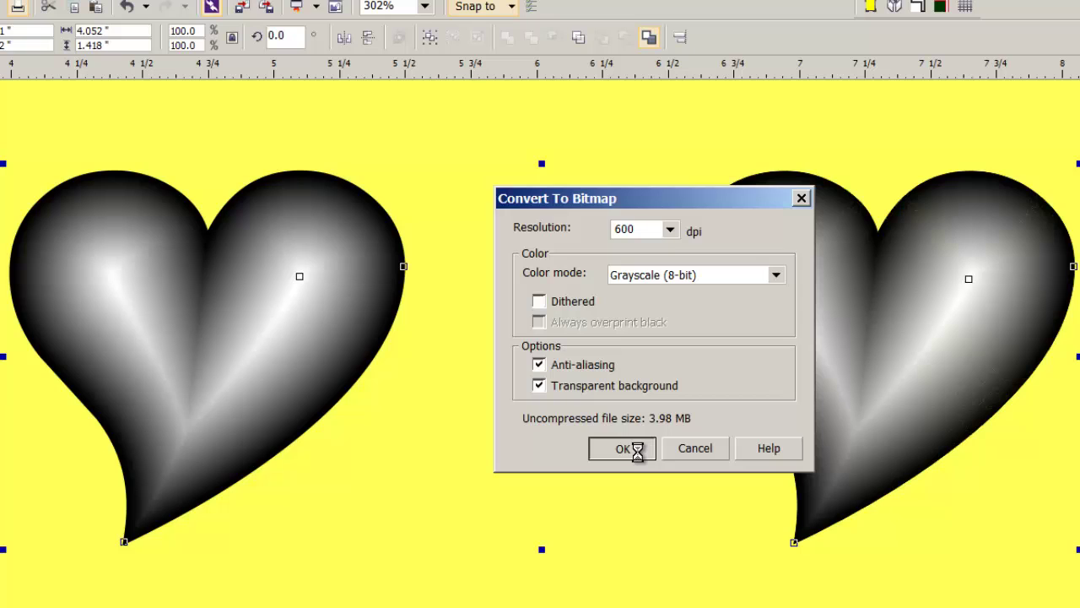